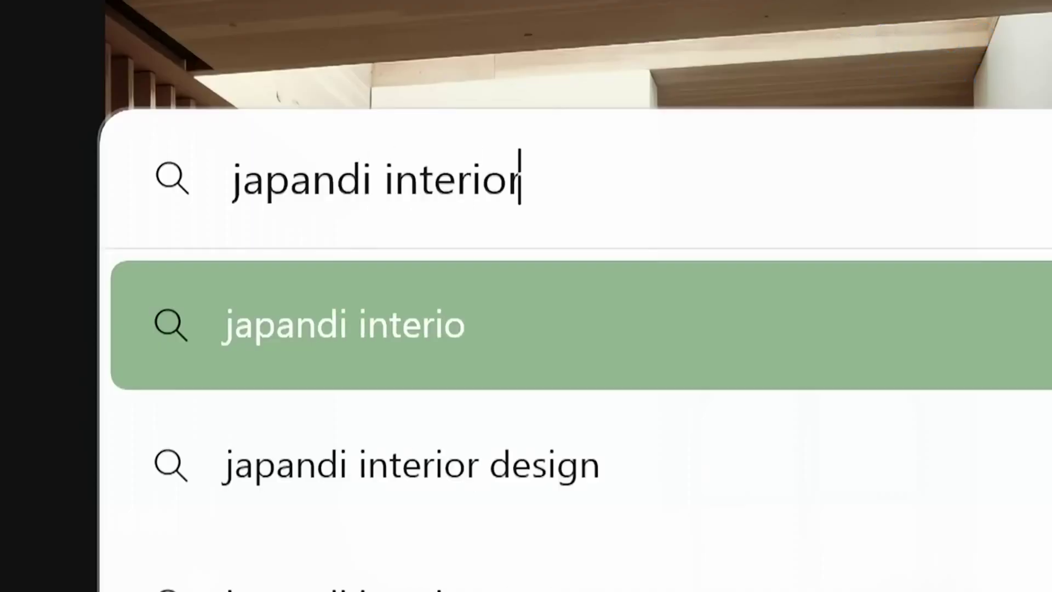
# Run the japandi interior design search and open Storm King. Move Bleutral below Living Room Photos and Architizer to the middle pinned slot
pyautogui.press('Down')
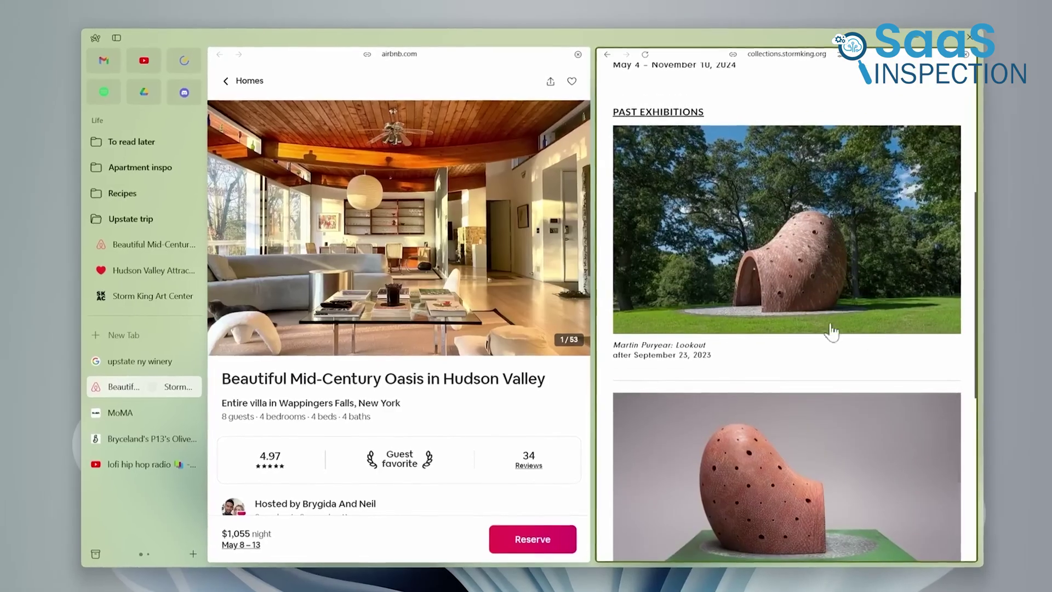
pyautogui.click(827, 323)
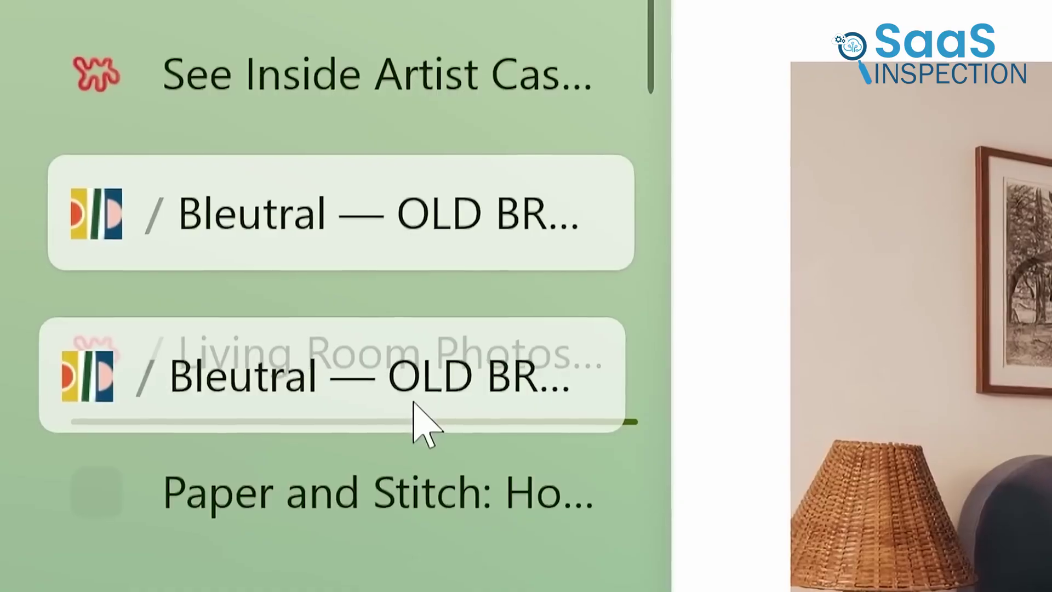
pyautogui.moveTo(411, 422); pyautogui.dragTo(412, 423)
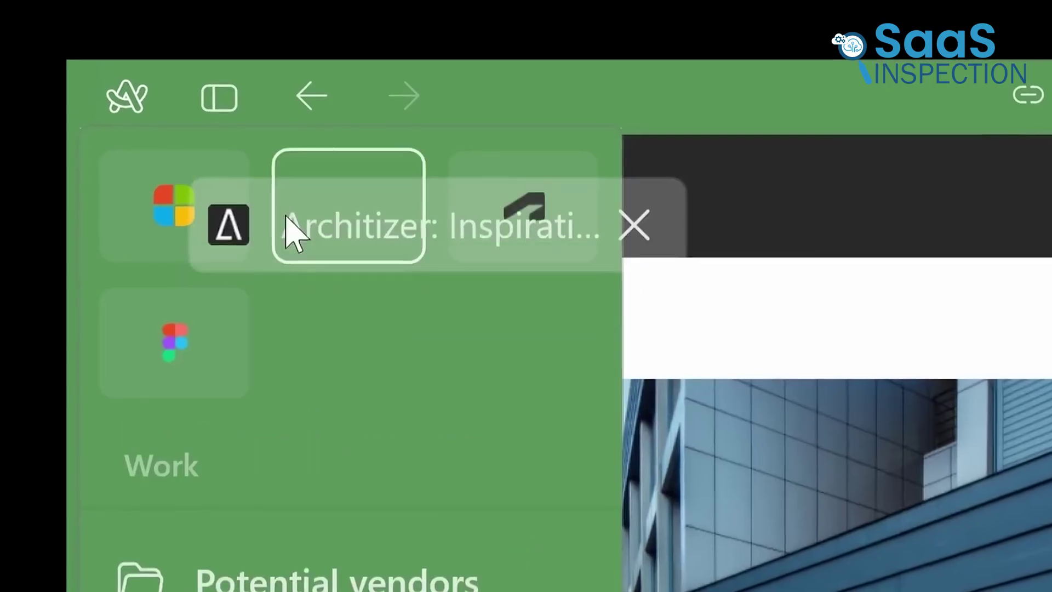
pyautogui.moveTo(285, 215); pyautogui.dragTo(284, 216)
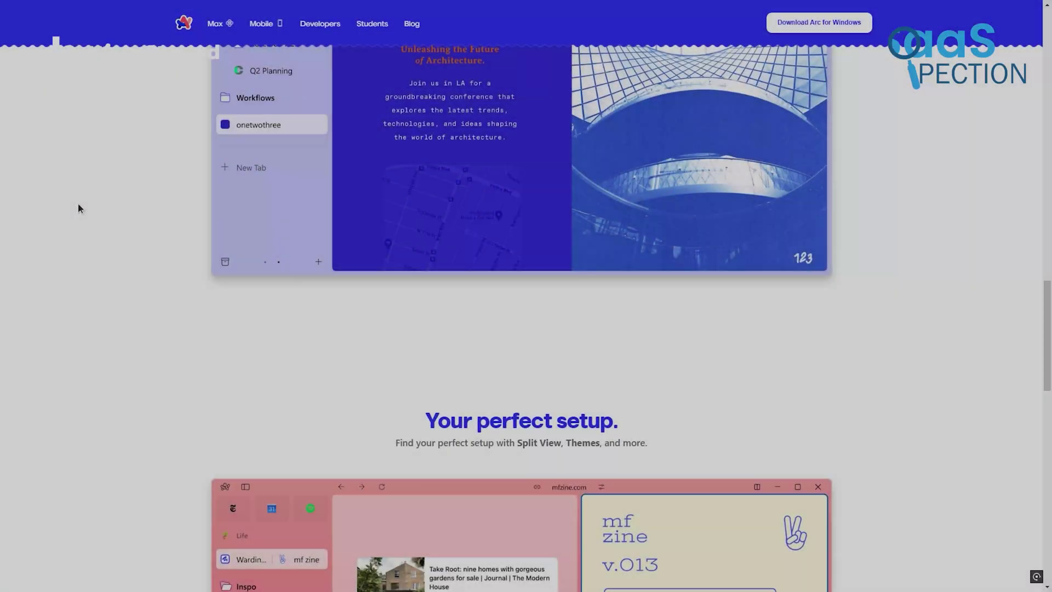
# Start the Arc for Windows download and continue past the welcome screen to account creation
pyautogui.scroll(10, 78, 203)
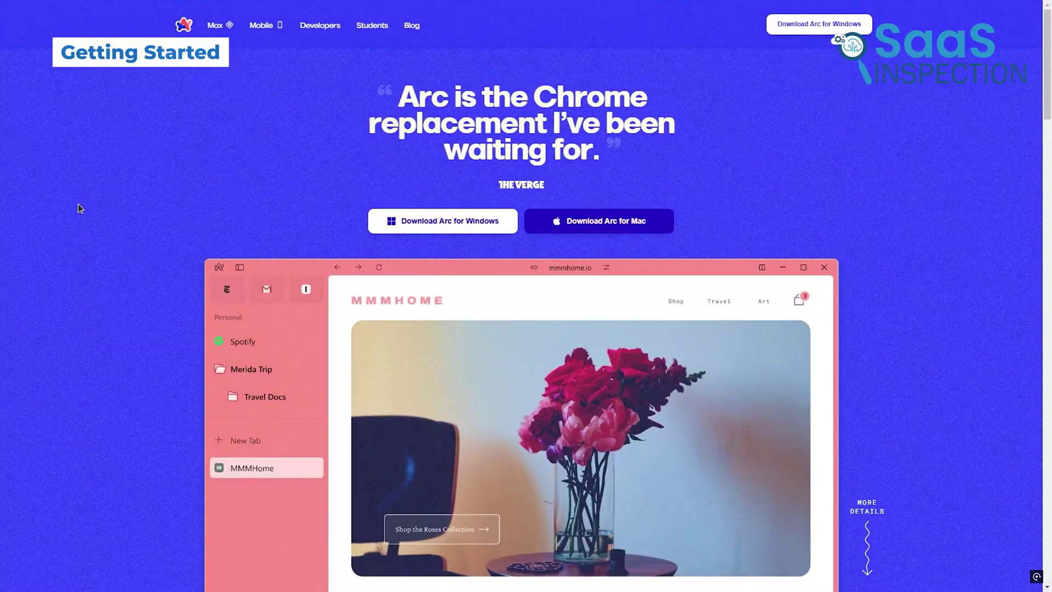
pyautogui.click(437, 229)
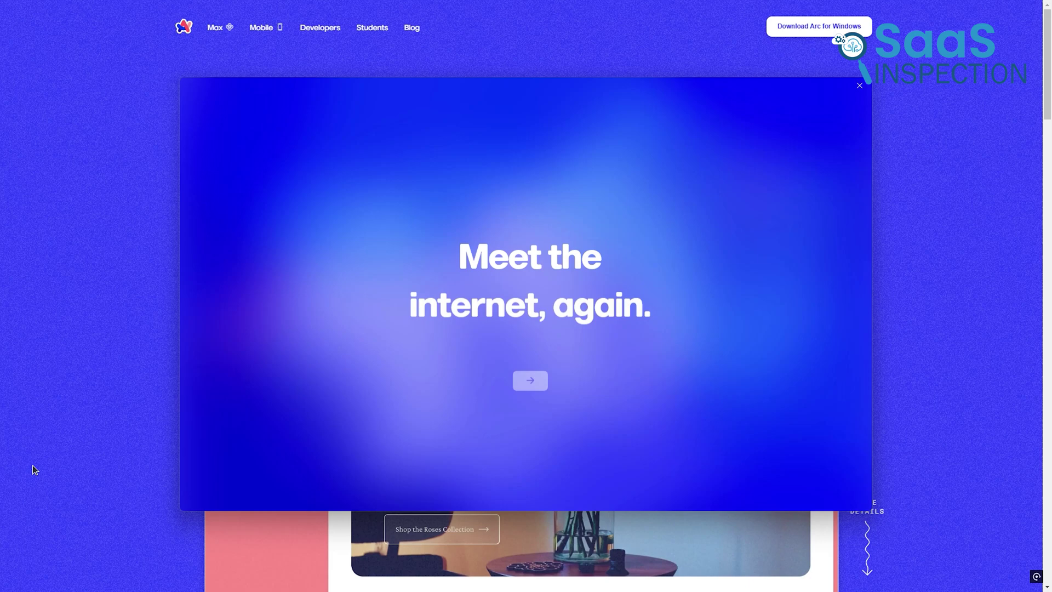
pyautogui.click(536, 355)
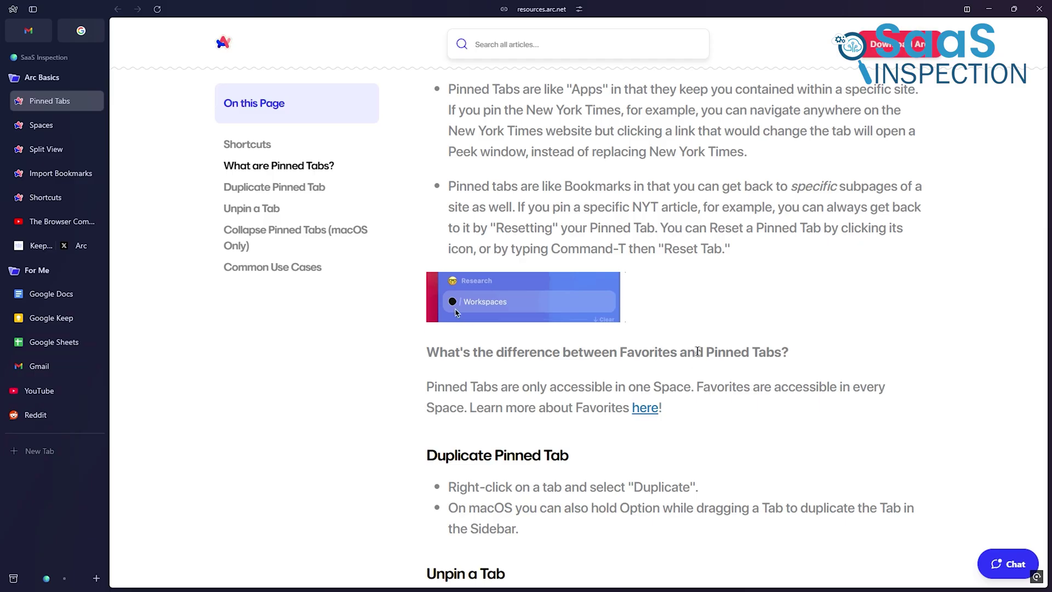
# Visit the Duplicate, Unpin and Common Use Cases sections, then open Nature's Science in 2025
pyautogui.click(267, 188)
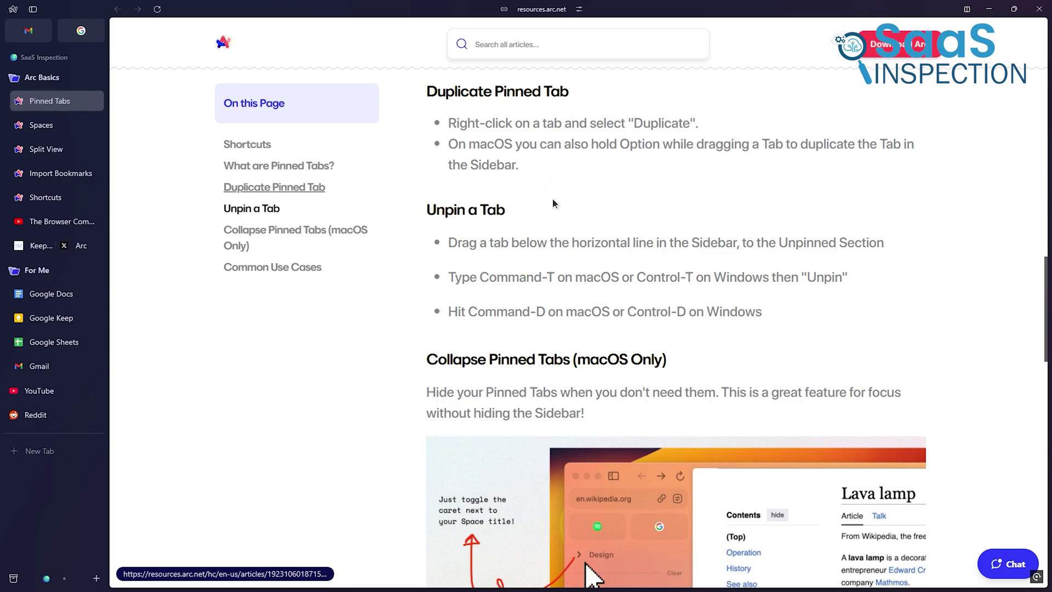
pyautogui.scroll(-3, 553, 204)
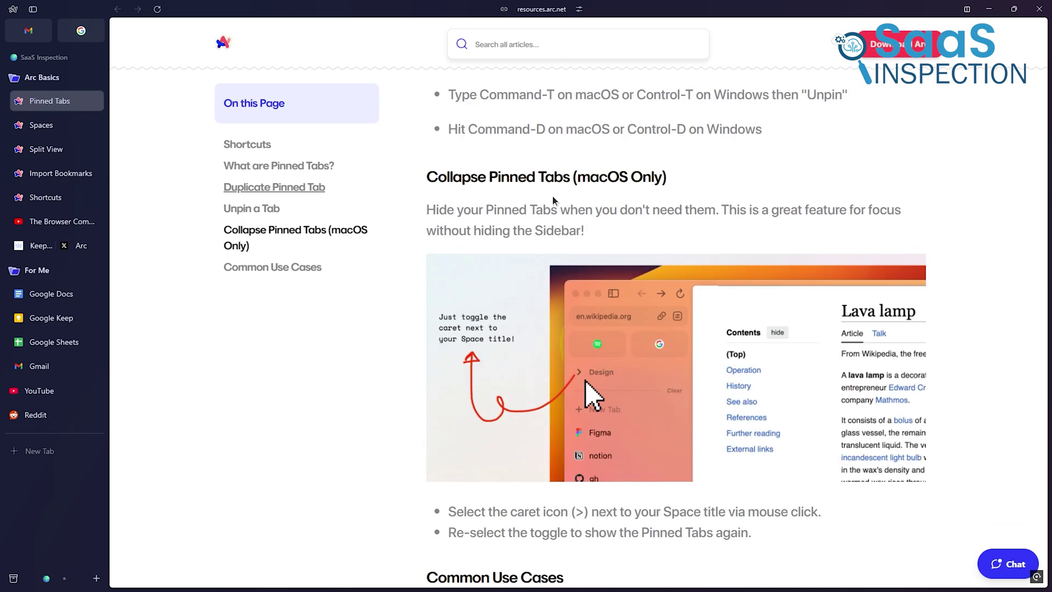
pyautogui.click(274, 216)
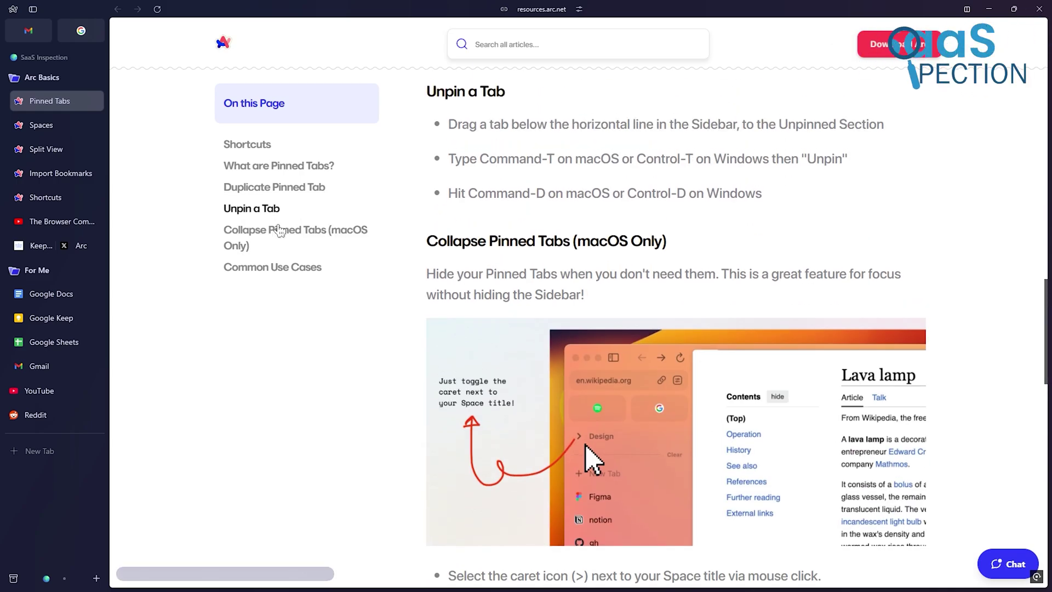
pyautogui.click(255, 277)
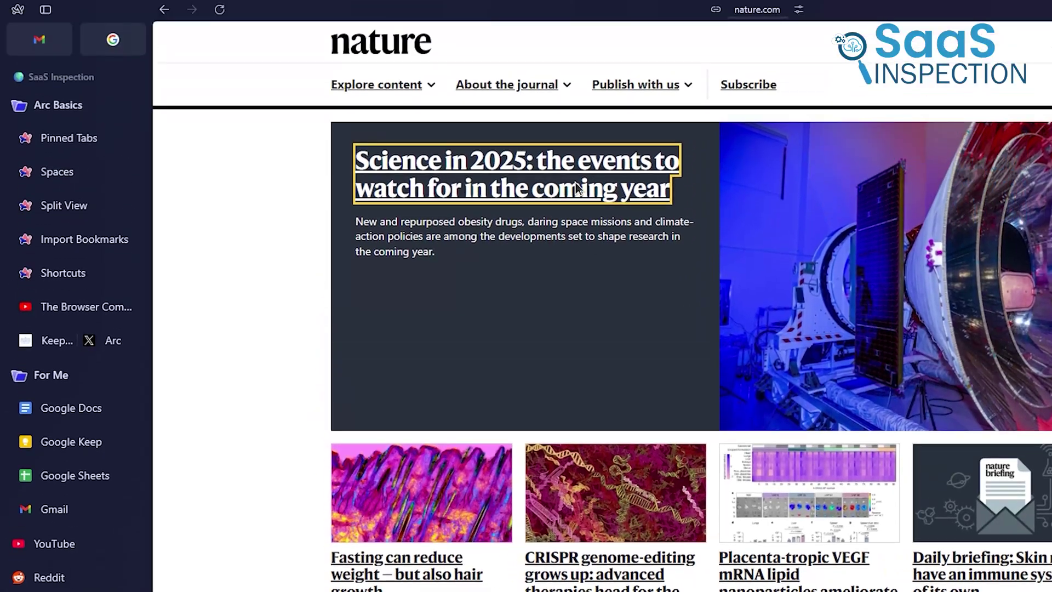
pyautogui.click(551, 49)
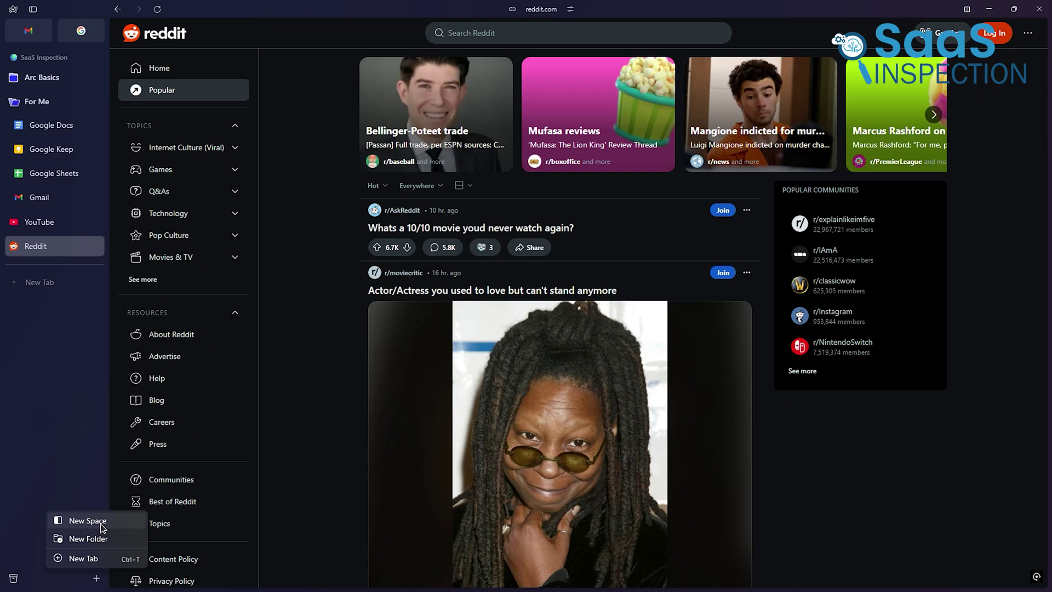
# Start a new space and open a new tab, then switch to SaaS Inspection and back to Work
pyautogui.click(88, 521)
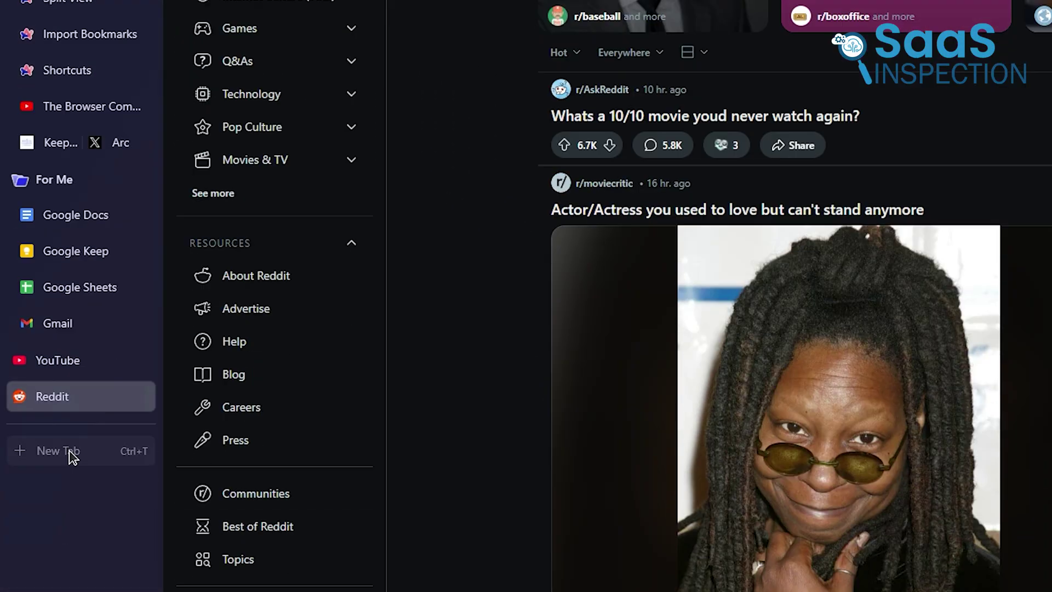
pyautogui.click(71, 453)
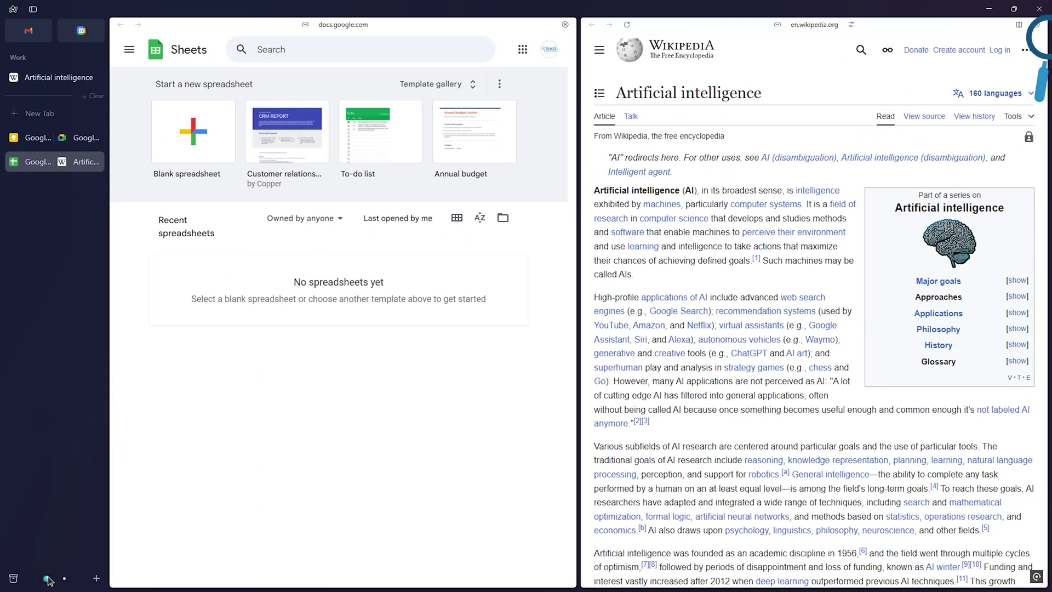
pyautogui.click(47, 579)
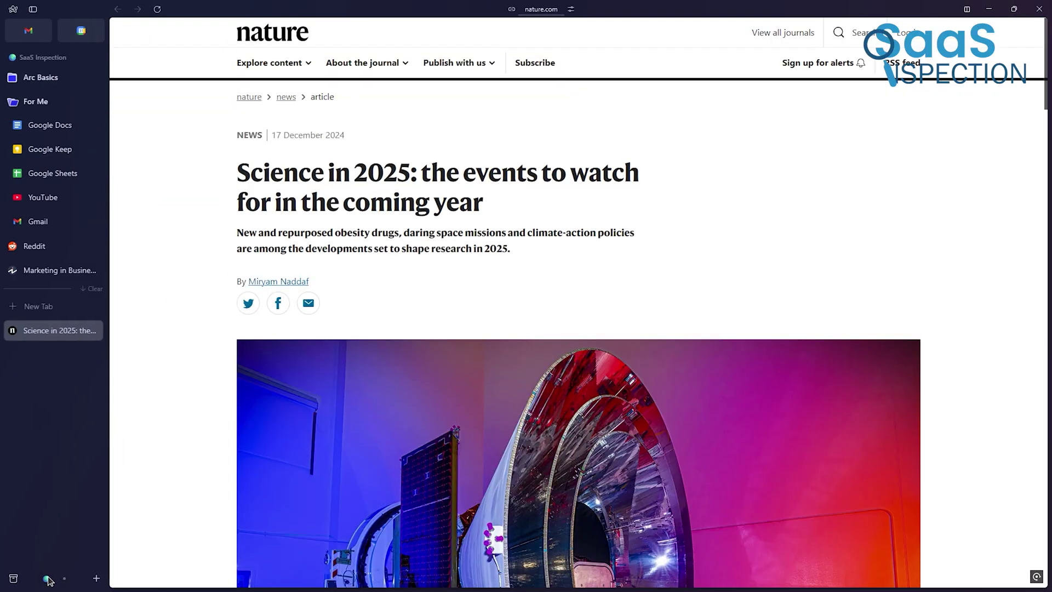
pyautogui.click(67, 579)
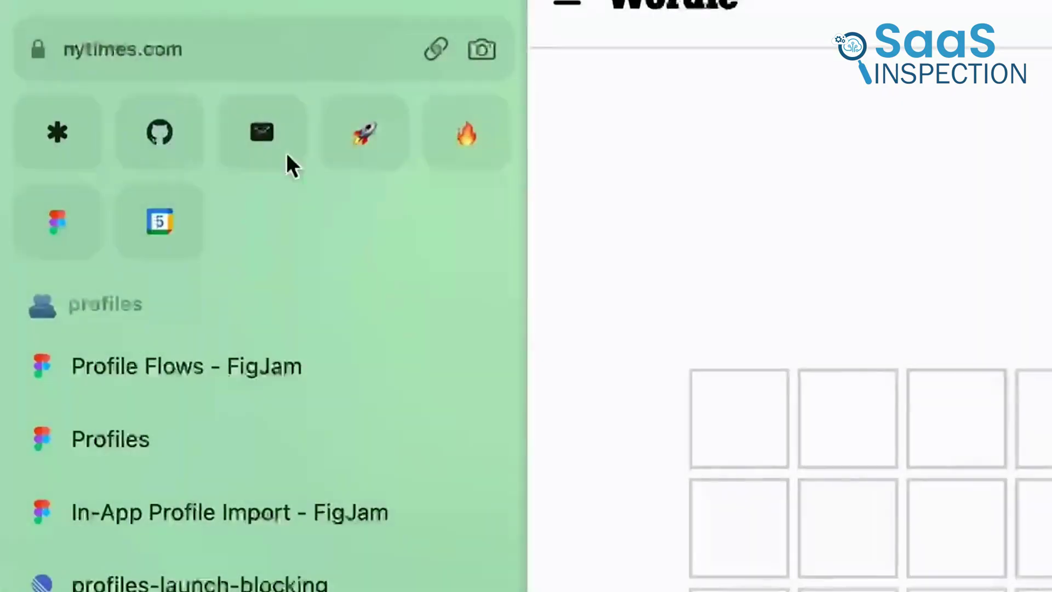
# Move the biking trip tab higher in the sidebar and ask the page what chapulines are
pyautogui.moveTo(298, 155)
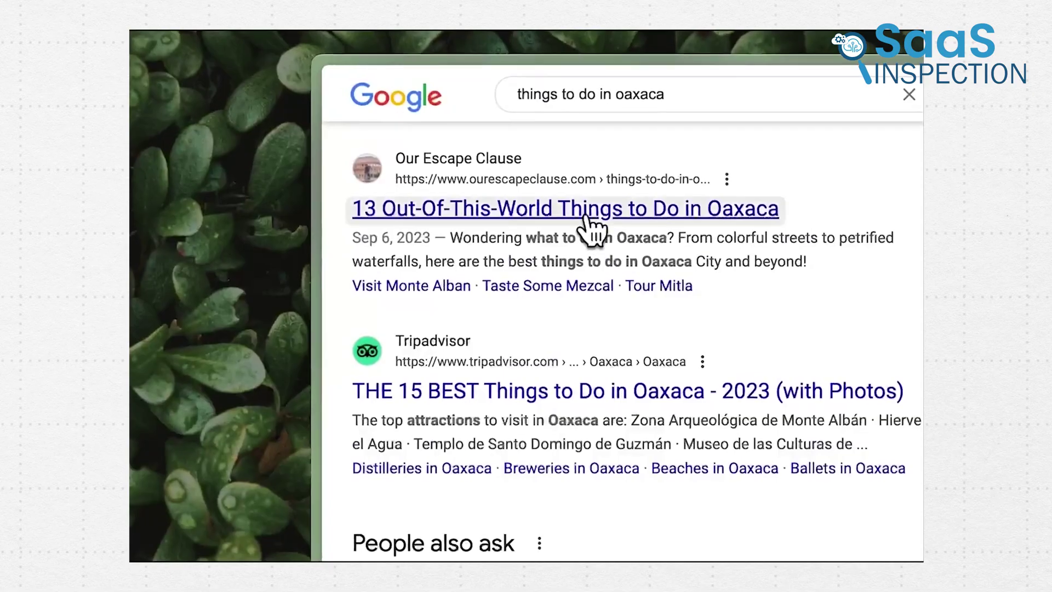
pyautogui.moveTo(592, 225)
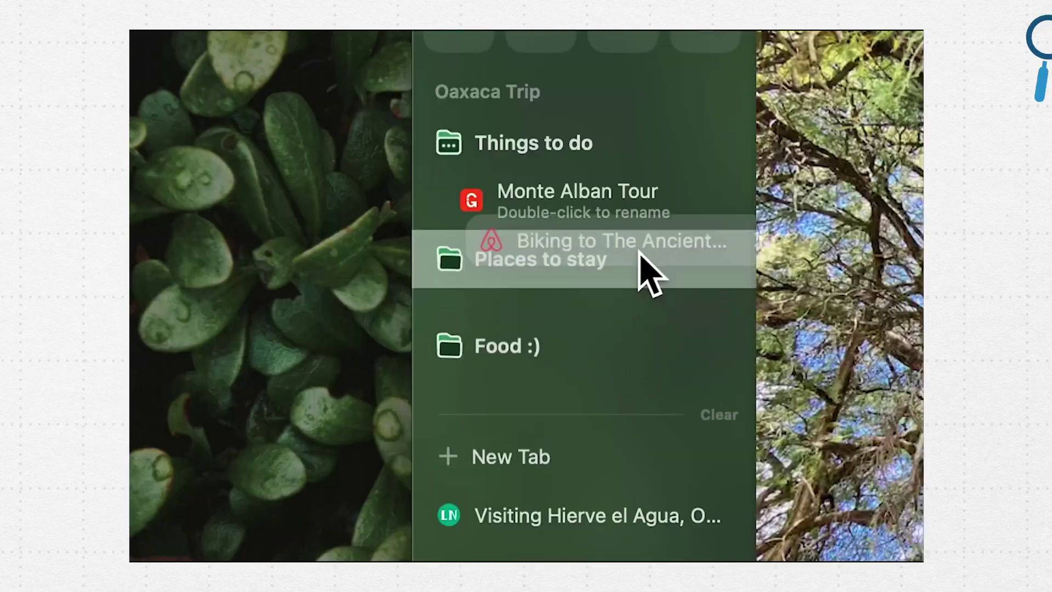
pyautogui.moveTo(639, 256); pyautogui.dragTo(658, 203)
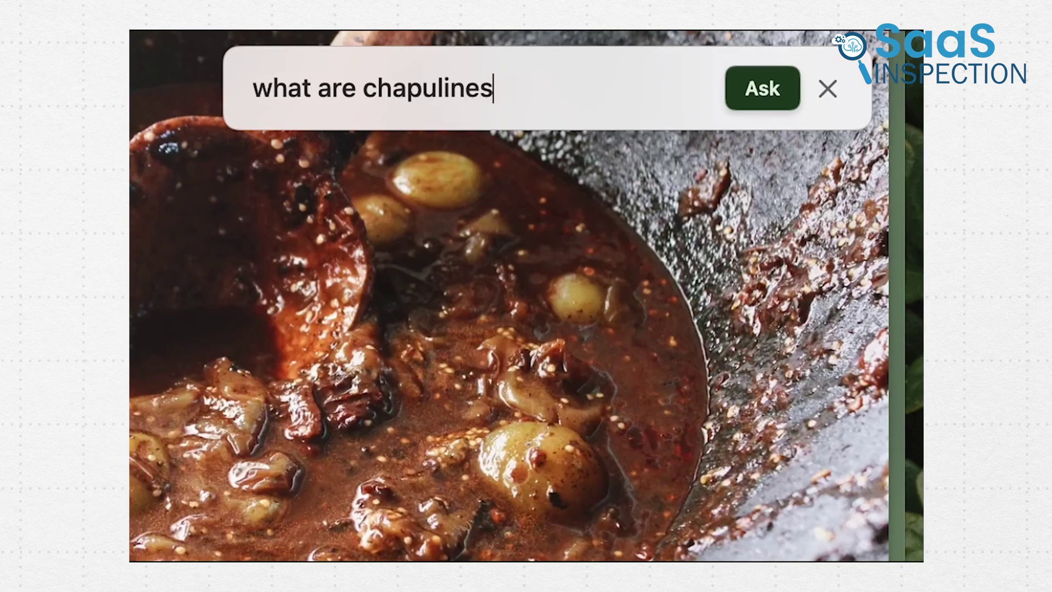
pyautogui.press('Return')
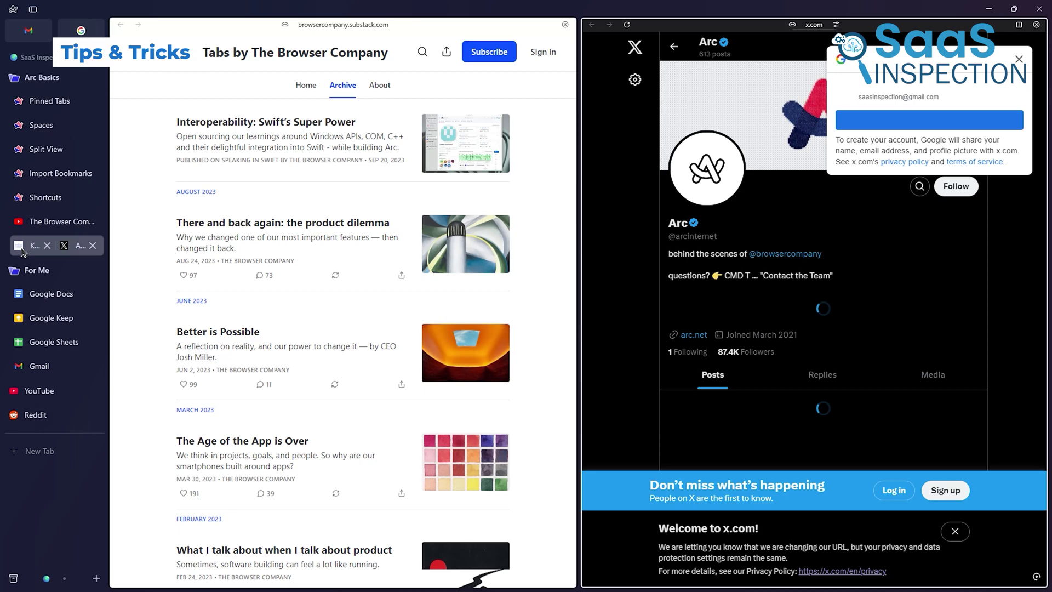
# Dismiss the Google sign-in prompt, show Google Meet in the right pane, and open Keep's To do note
pyautogui.click(1019, 59)
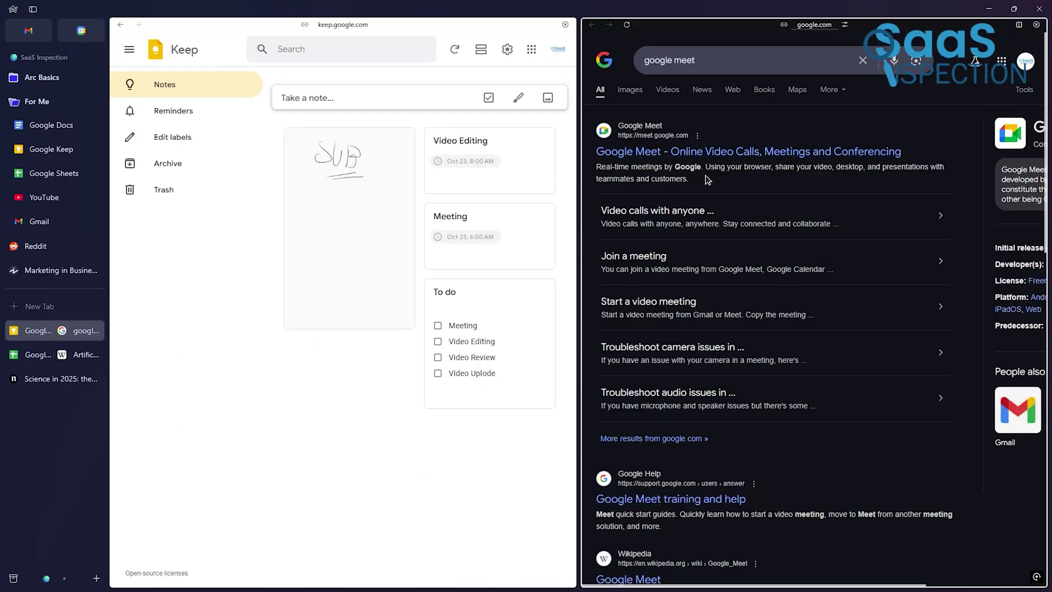
pyautogui.click(706, 178)
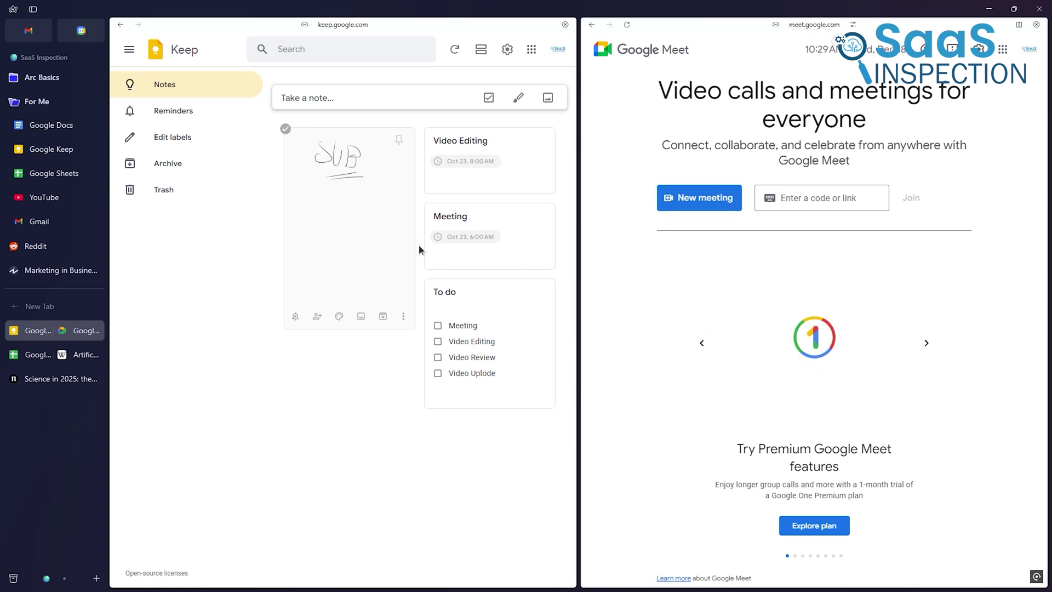
pyautogui.click(447, 298)
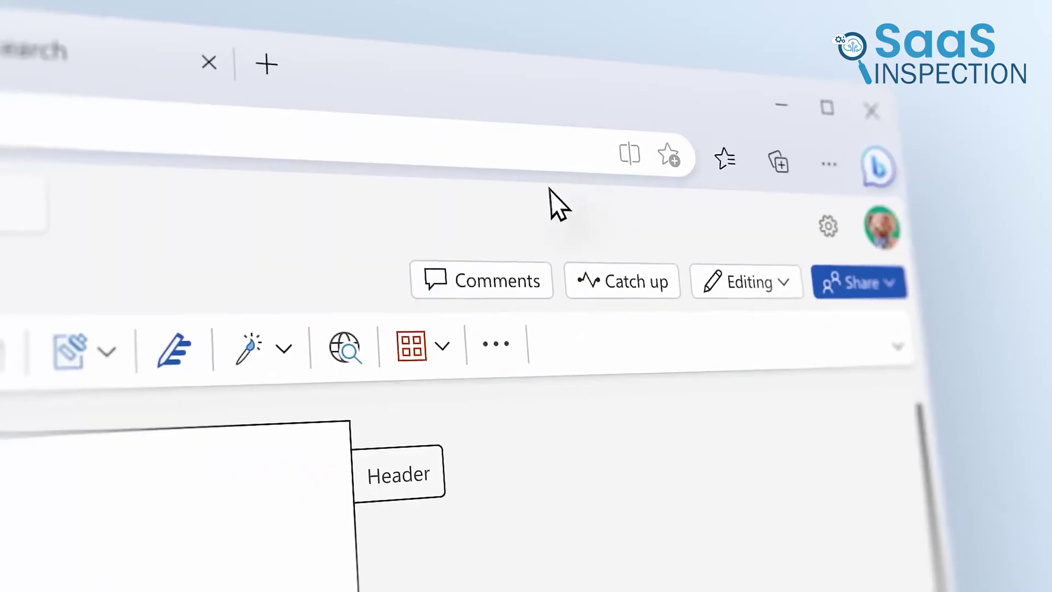
# Use Split screen to show the recipe page beside the Word document
pyautogui.click(627, 160)
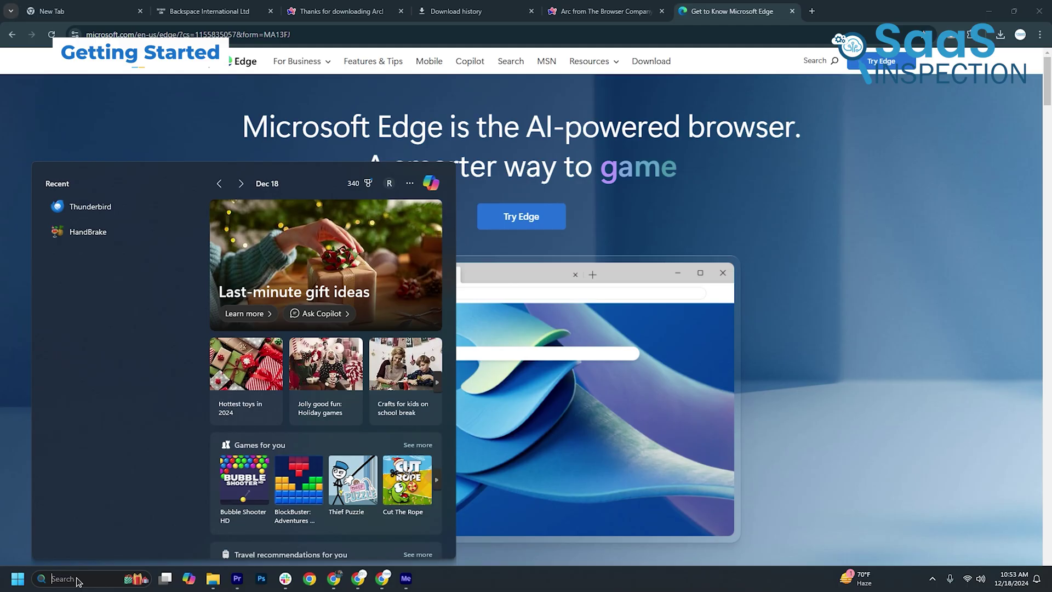
# Go to the Import browser data settings page and start importing data from Google Chrome
pyautogui.write('Mi')
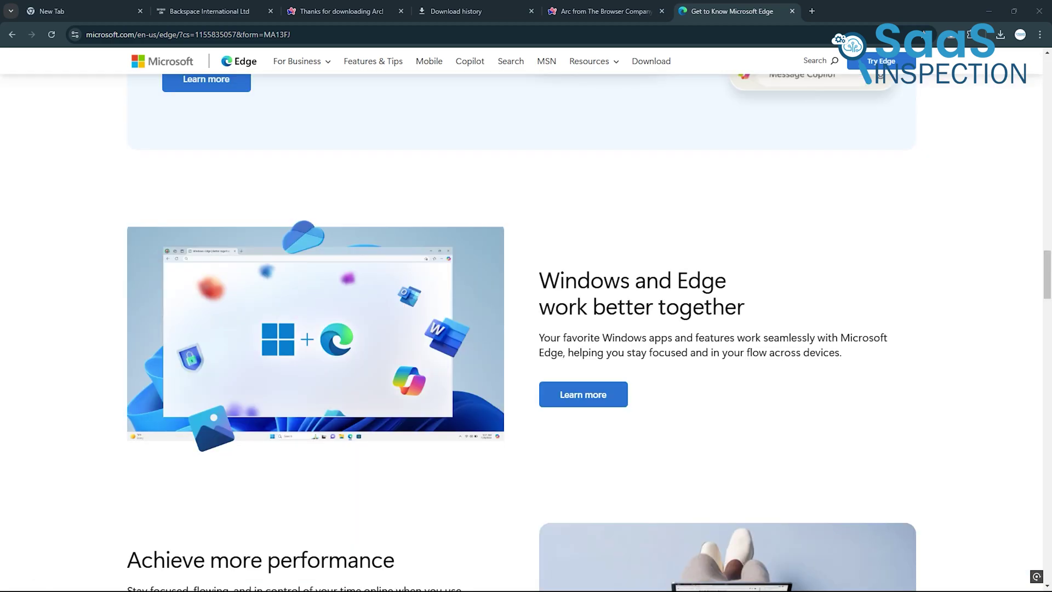
pyautogui.scroll(20, 380, 310)
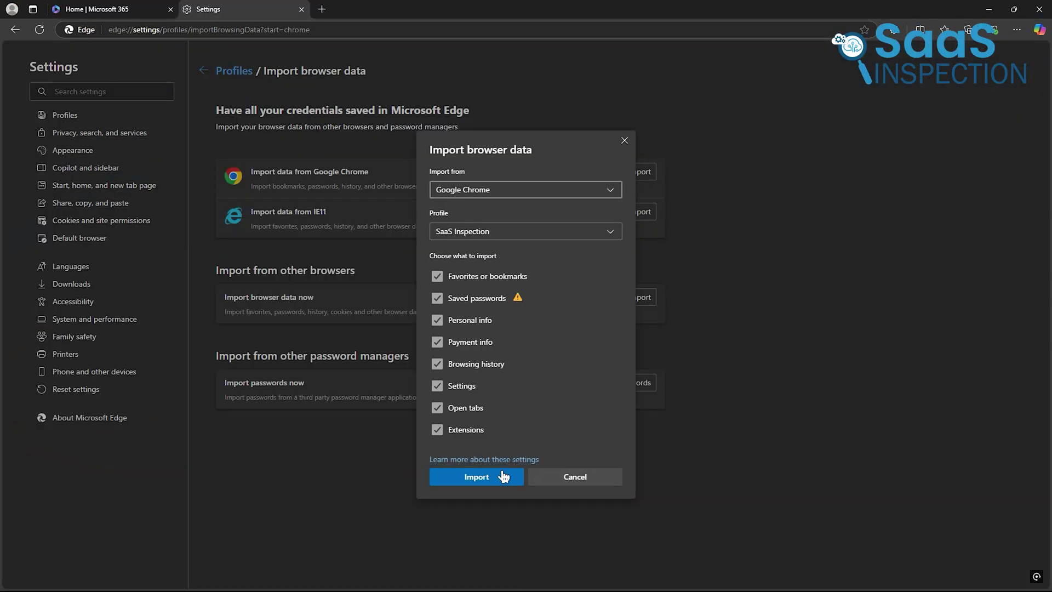
pyautogui.click(501, 480)
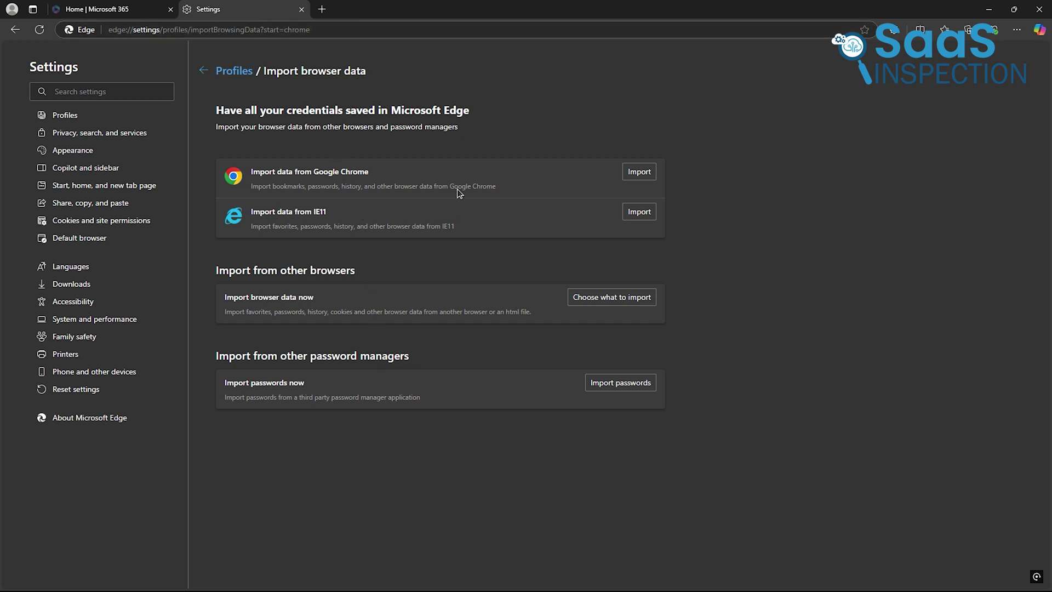
# Open a new browser tab, then launch Copilot's onboarding in another tab
pyautogui.click(323, 9)
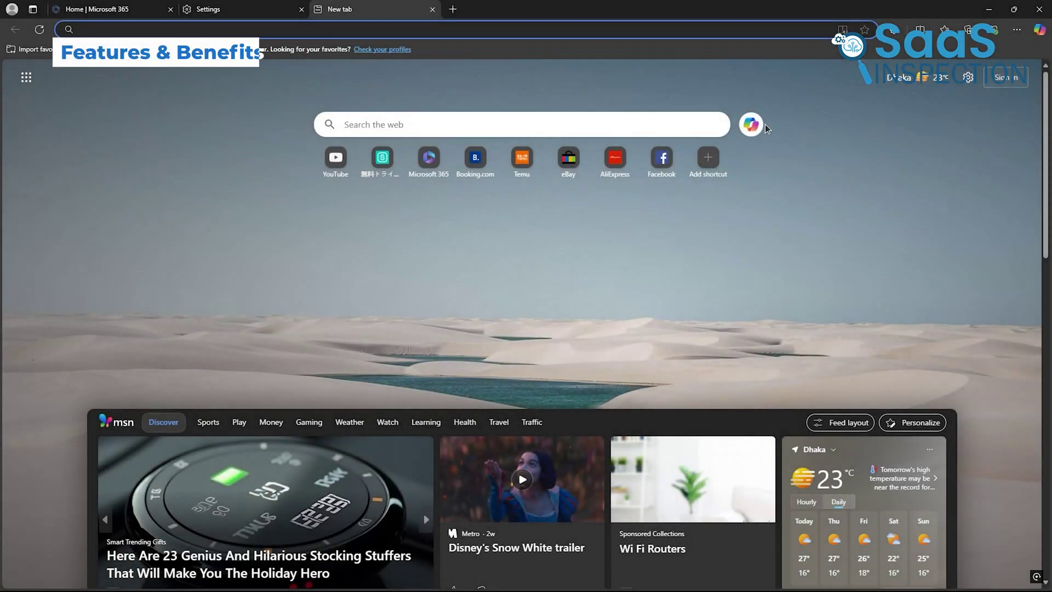
pyautogui.click(751, 124)
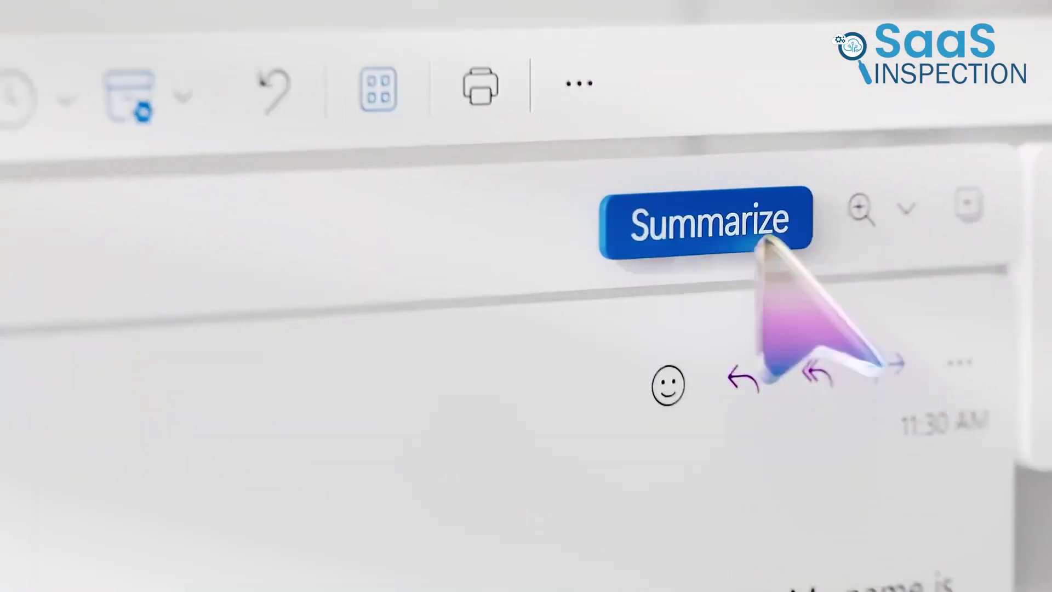
pyautogui.click(764, 241)
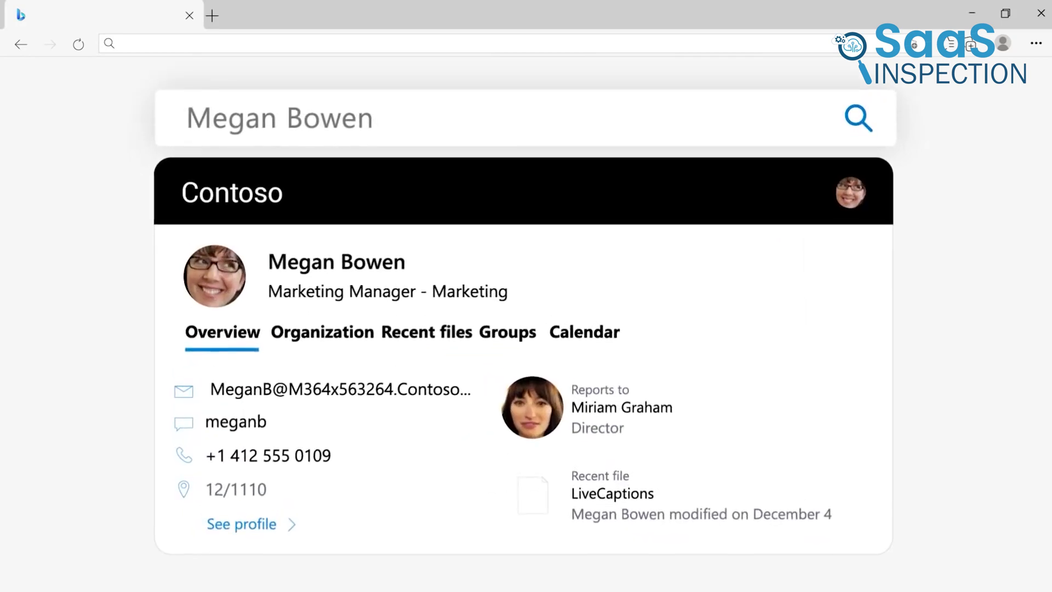
# Switch Edge to vertical tabs and look through the Browser essentials performance and safety summary
pyautogui.click(33, 10)
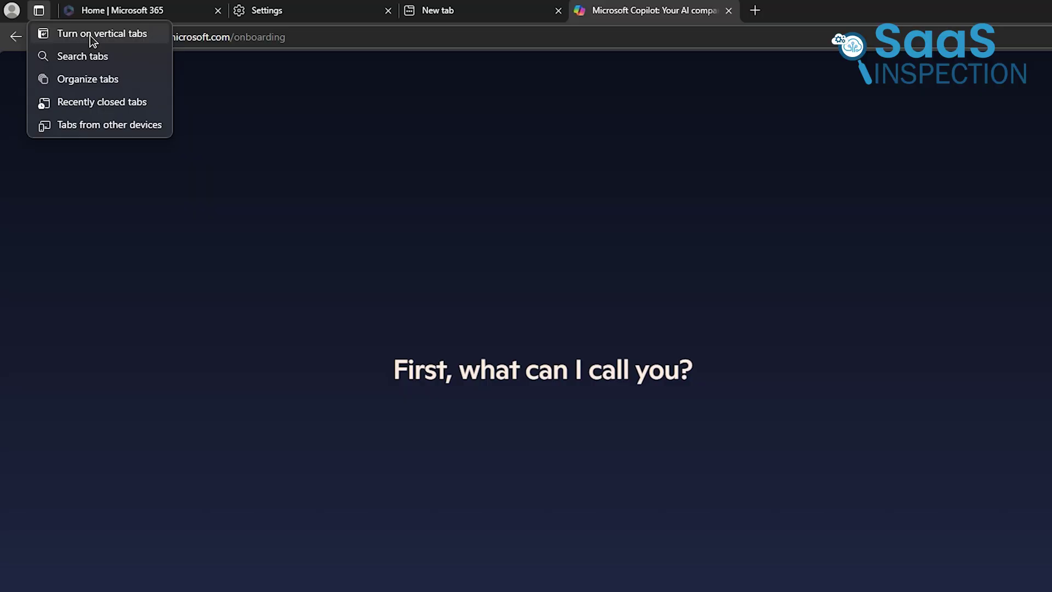
pyautogui.click(92, 34)
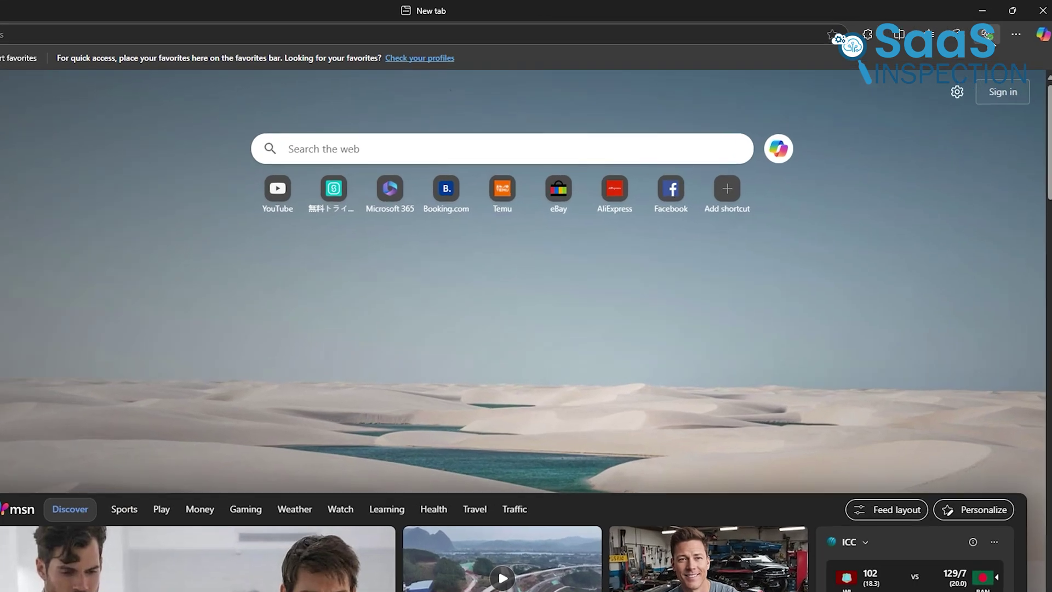
pyautogui.click(995, 32)
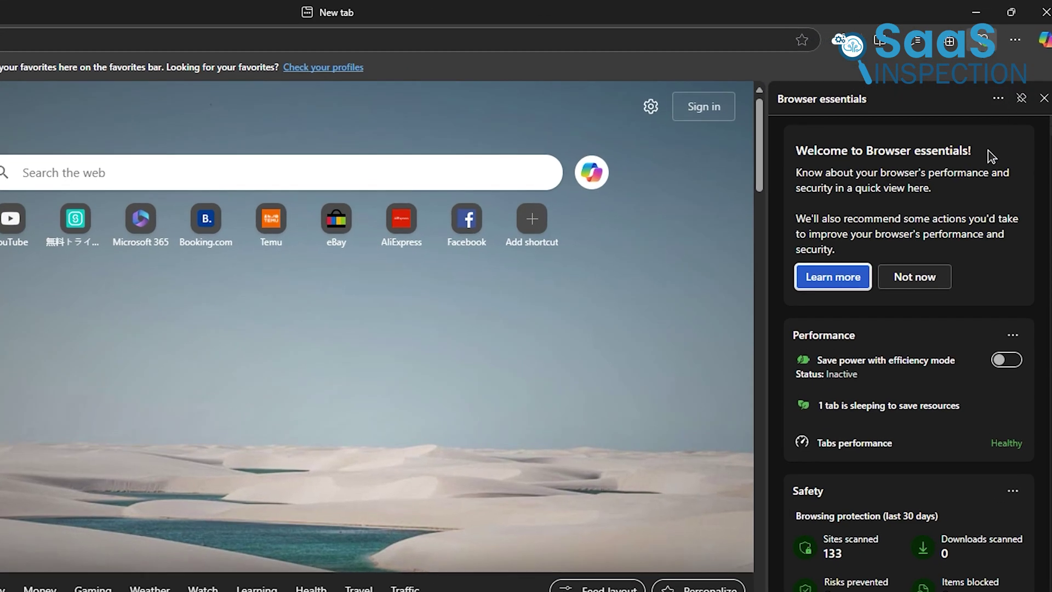
pyautogui.scroll(-1, 938, 229)
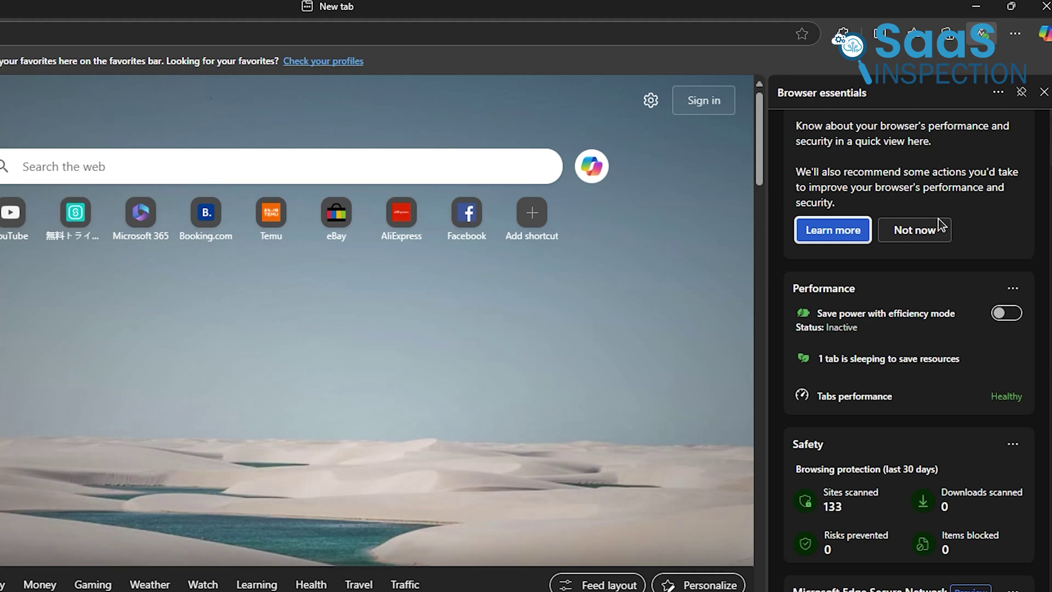
pyautogui.scroll(1, 913, 322)
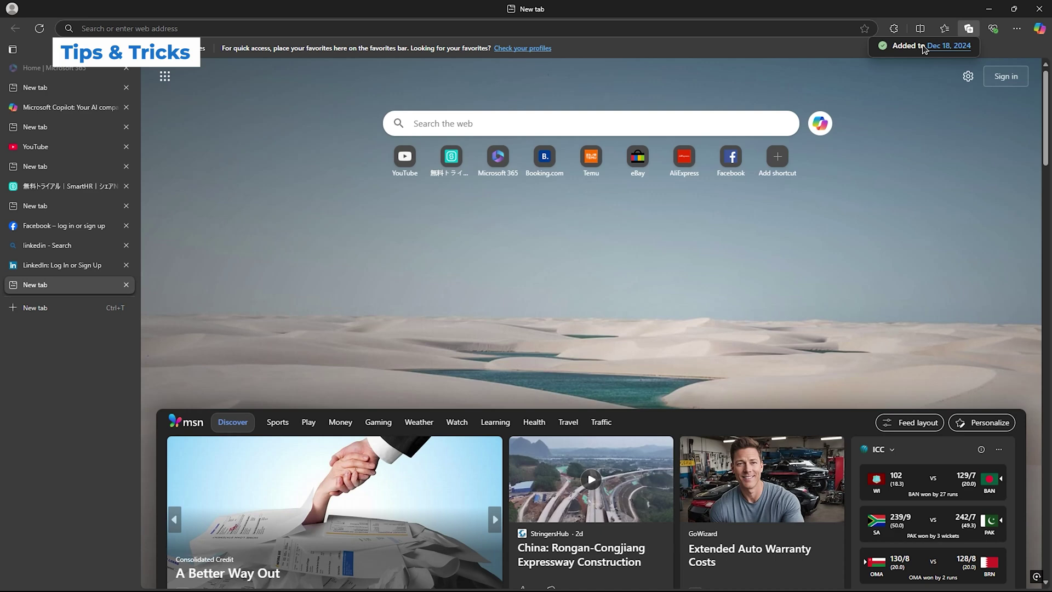
# Use Add current page in the Collections panel to save the Temu page to the Dec 18, 2024 collection
pyautogui.click(969, 29)
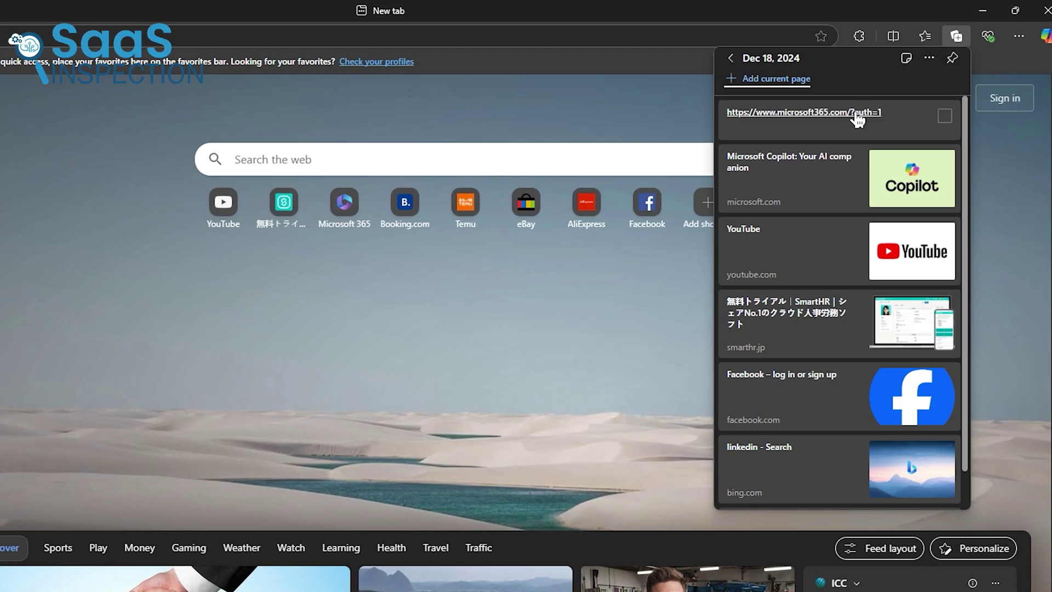
pyautogui.scroll(-1, 853, 132)
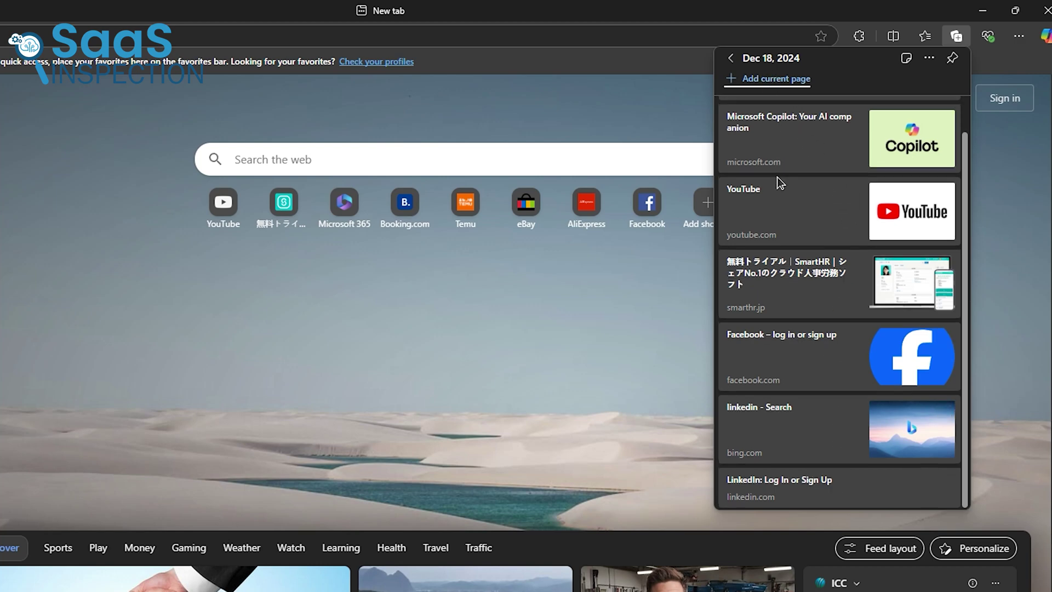
pyautogui.scroll(1, 777, 181)
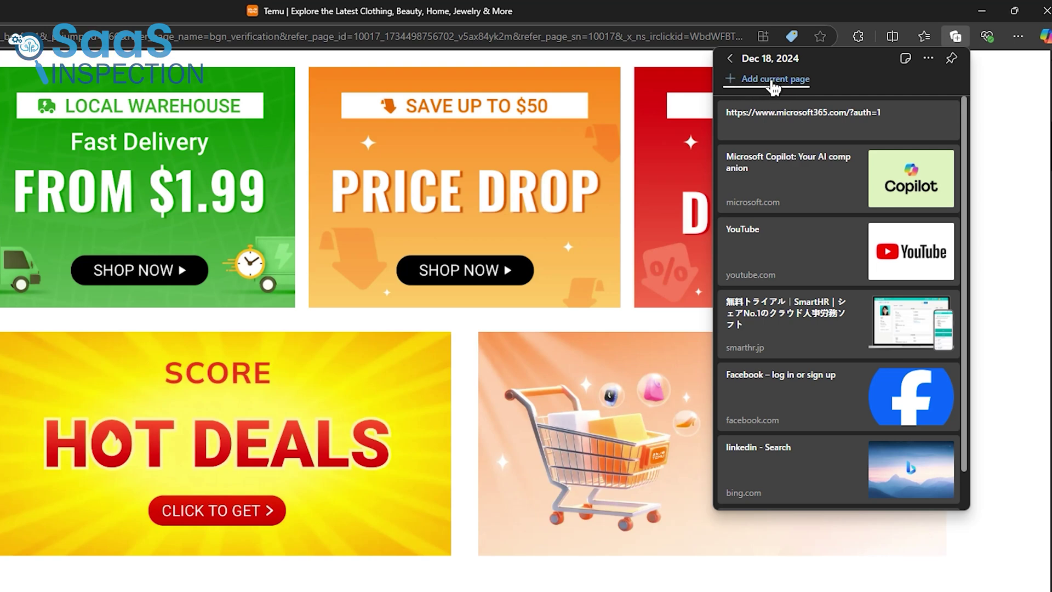
pyautogui.click(773, 82)
pyautogui.scroll(-3, 827, 192)
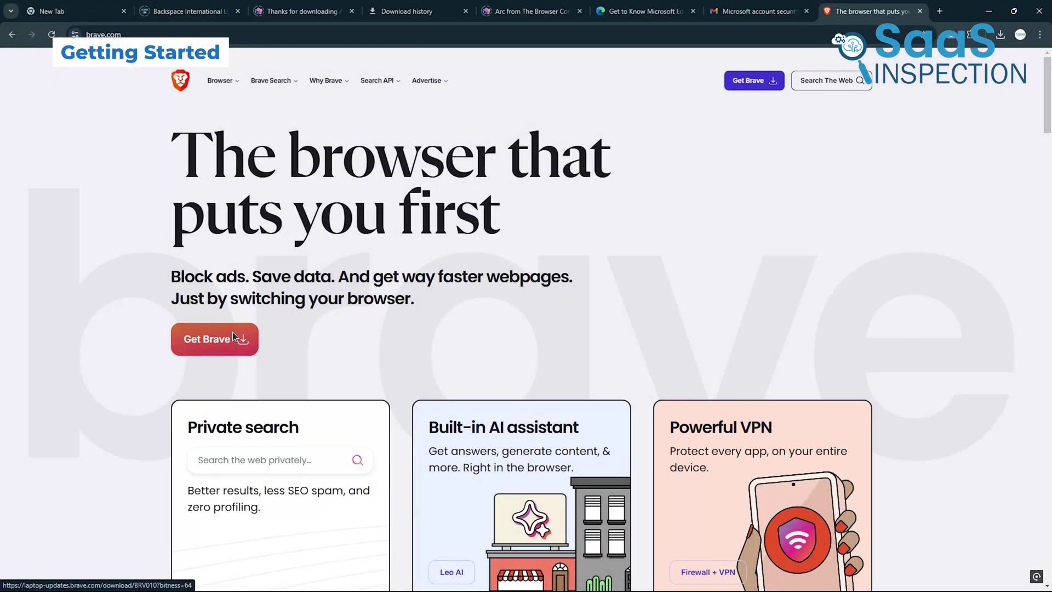
# Download the Brave installer with the Get Brave button on brave.com
pyautogui.click(232, 332)
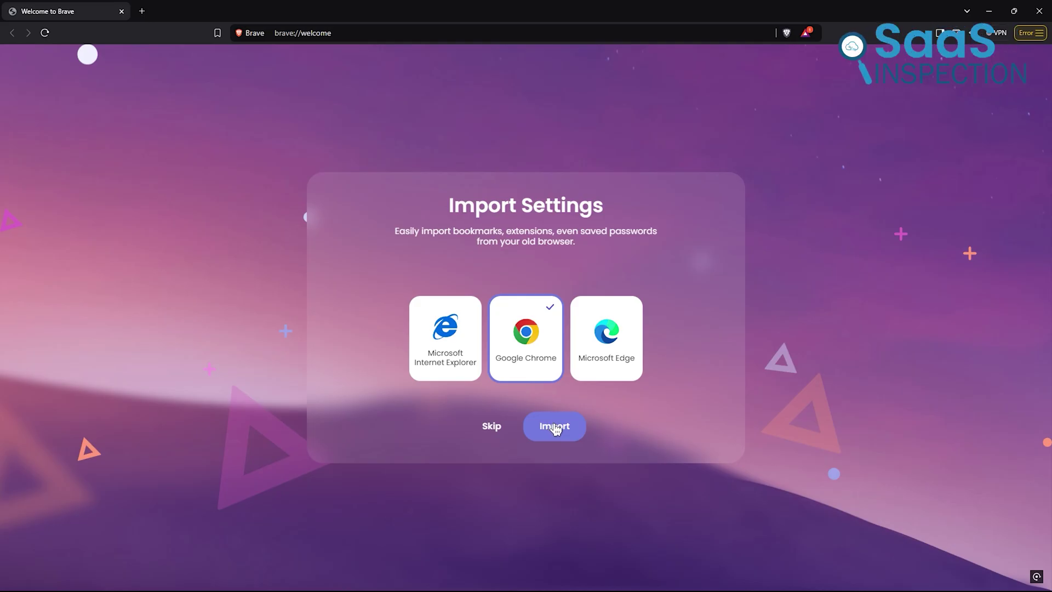
# Import settings from Google Chrome, then search the web for 'marcating'
pyautogui.click(555, 427)
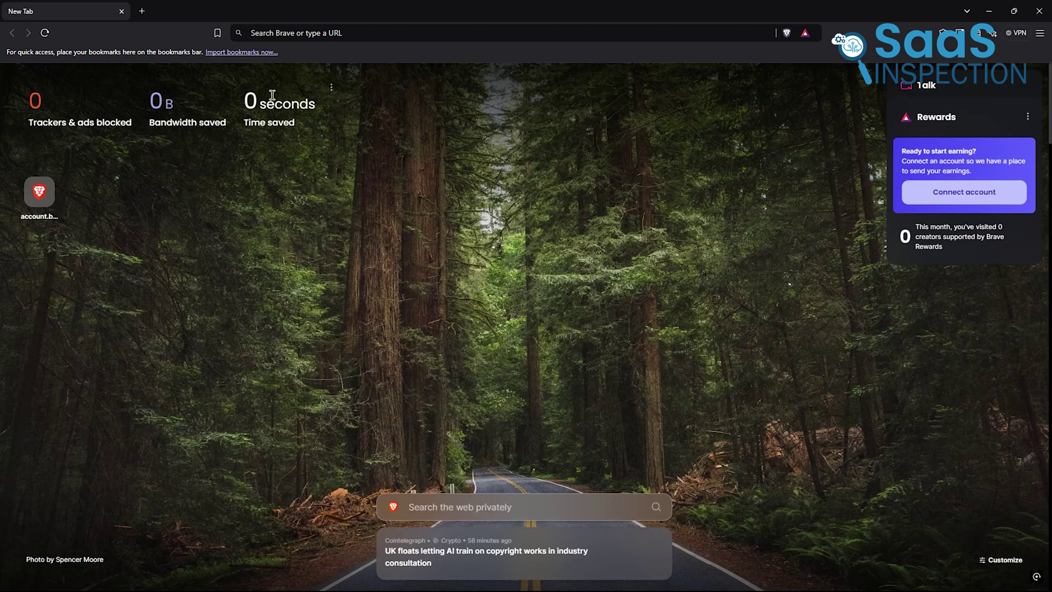
pyautogui.write('marcating')
pyautogui.press('Return')
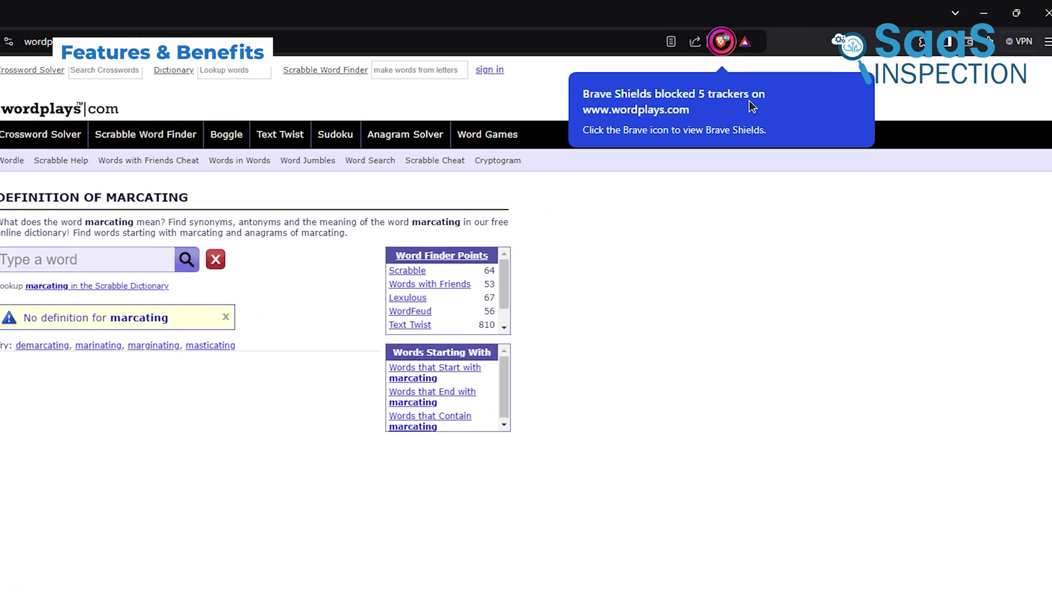
# Open Brave Shields on wordplays.com and expand Advanced controls to review blocked trackers
pyautogui.scroll(-15, 663, 297)
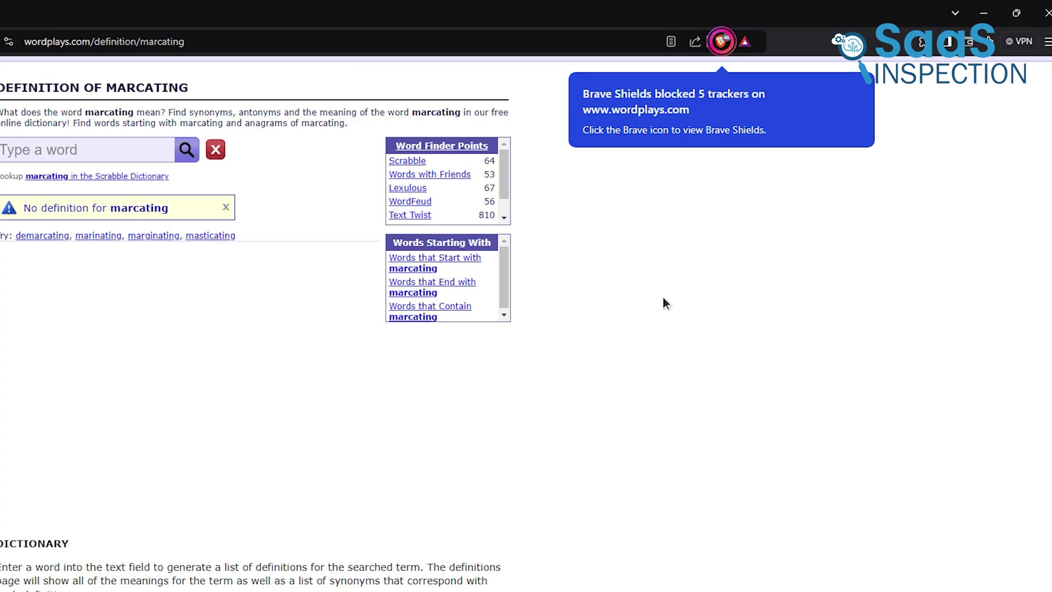
pyautogui.scroll(15, 664, 296)
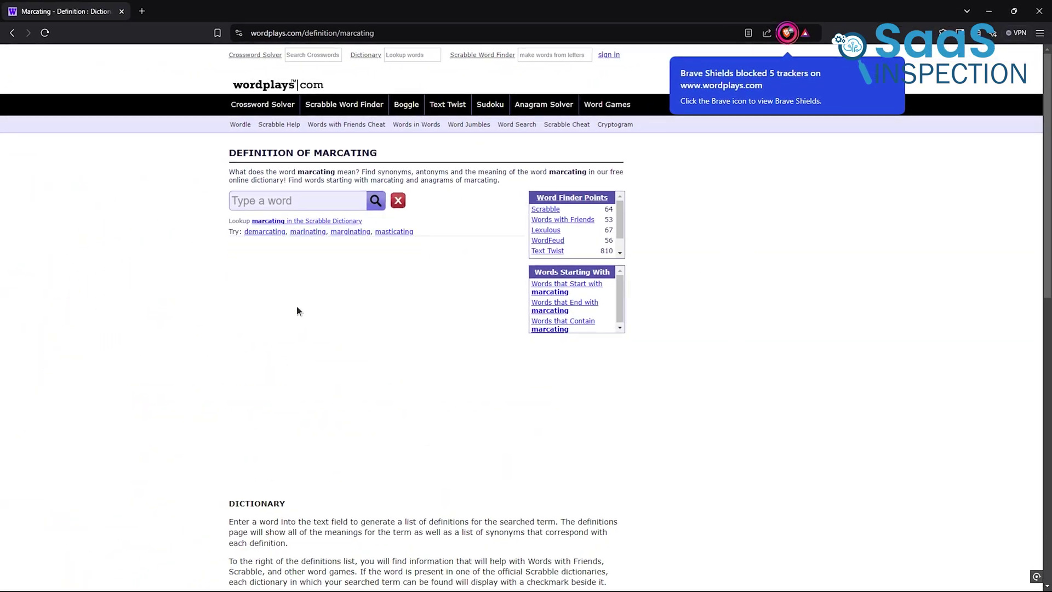
pyautogui.click(787, 33)
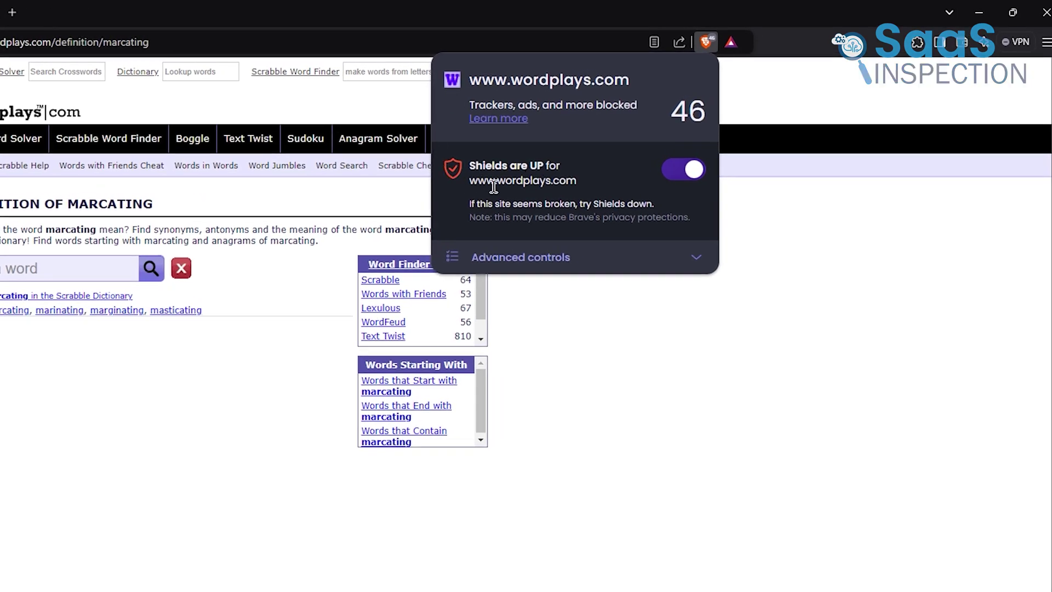
pyautogui.click(479, 255)
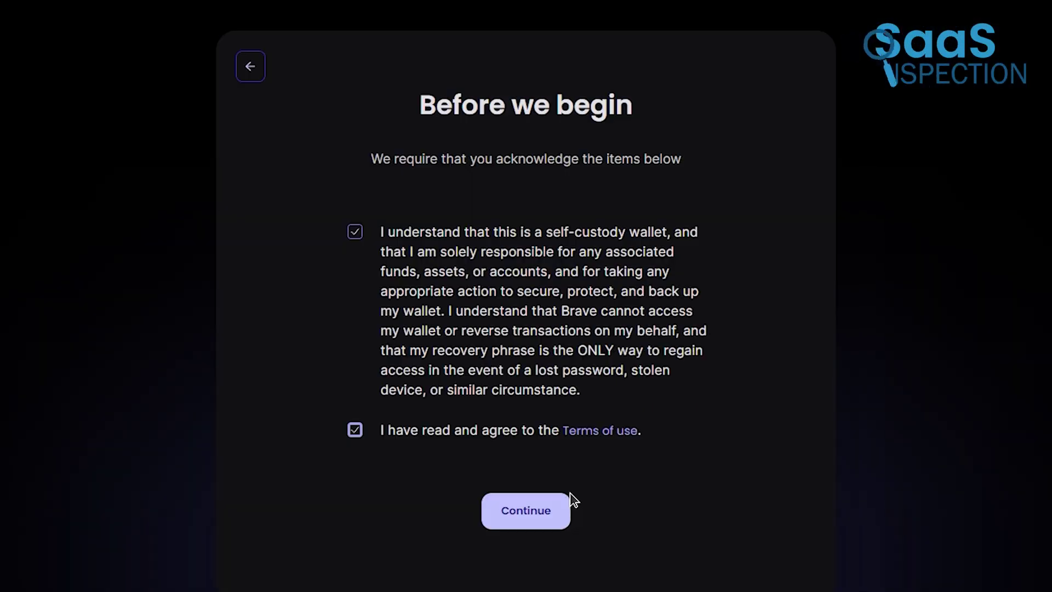
# Create a new wallet on 12 networks, allow automatic NFT display, and return to Assets
pyautogui.click(568, 500)
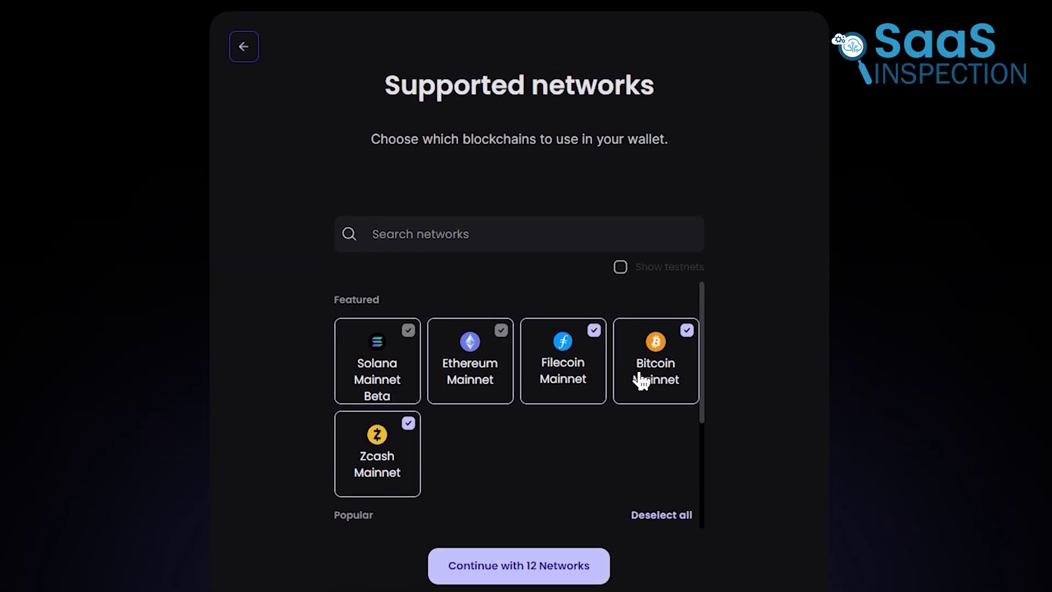
pyautogui.click(492, 554)
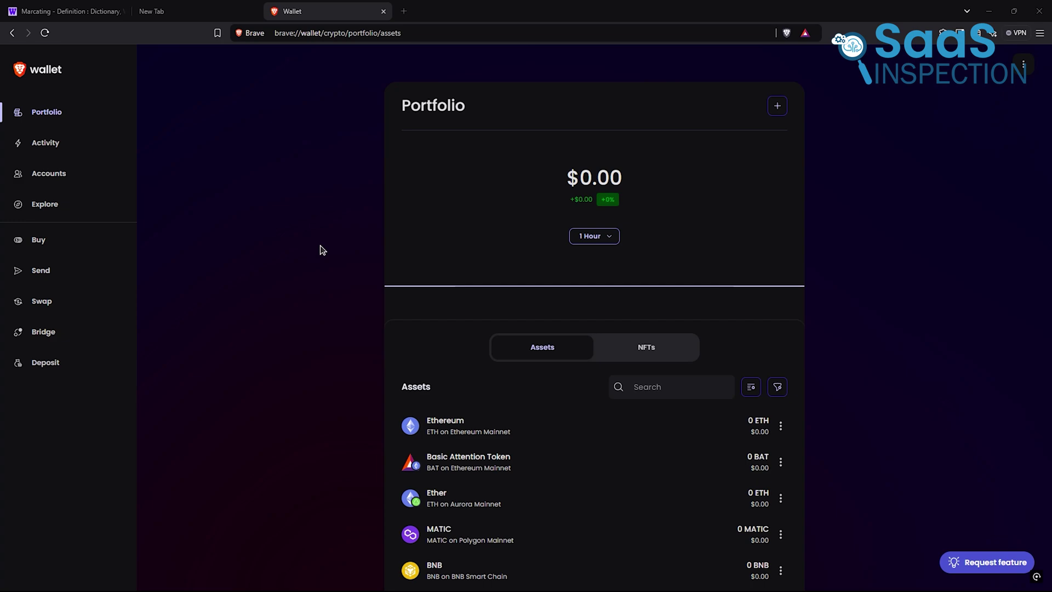
pyautogui.scroll(-5, 441, 251)
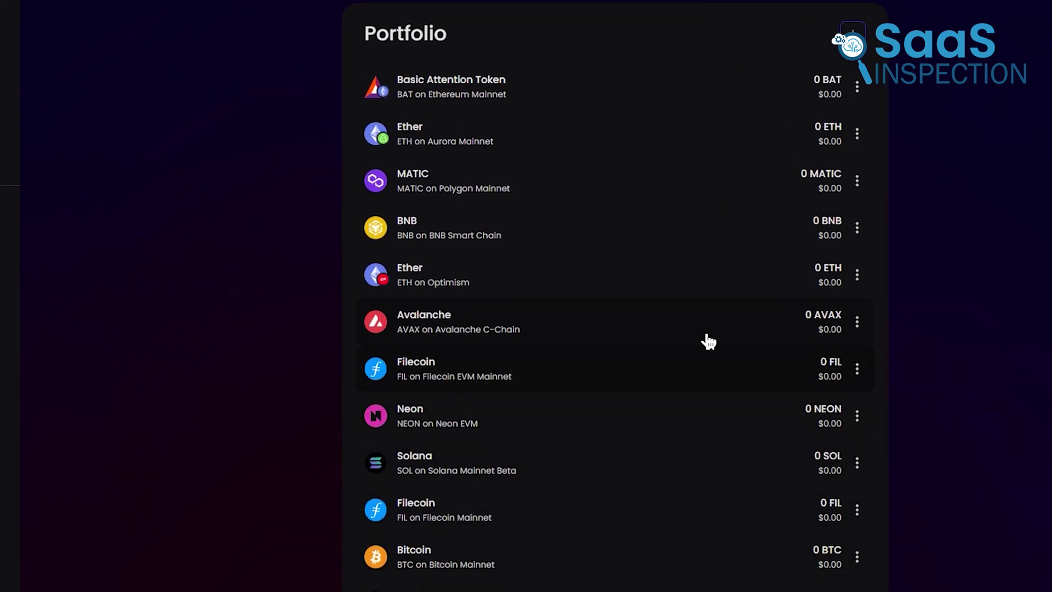
pyautogui.scroll(7, 707, 338)
pyautogui.click(698, 348)
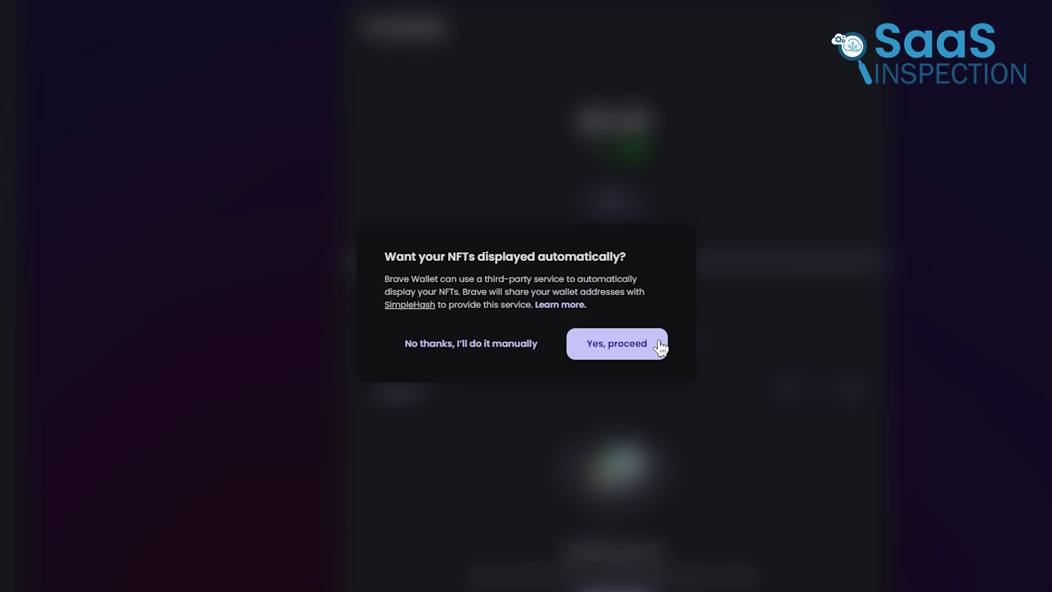
pyautogui.click(616, 343)
pyautogui.click(576, 313)
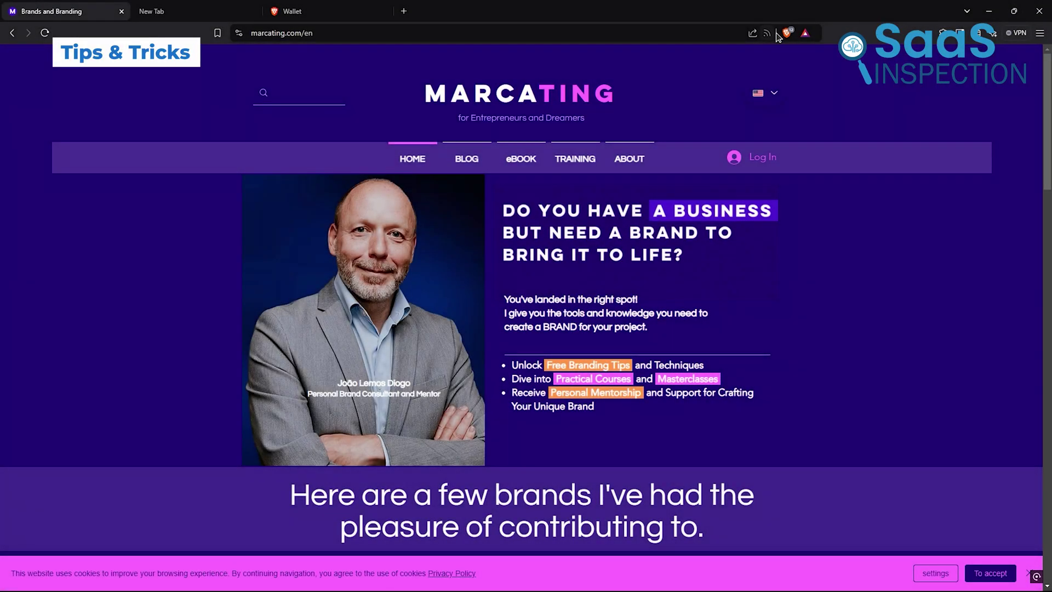
# Review the tracker blocking levels in Shields for marcating.com, then switch Shields off for the site
pyautogui.click(787, 33)
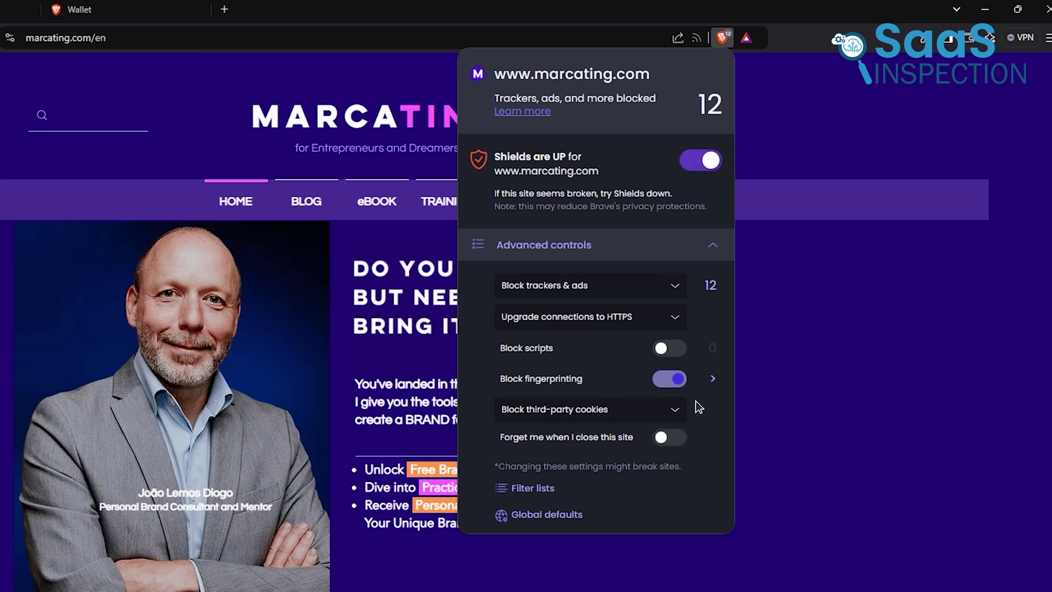
pyautogui.click(662, 288)
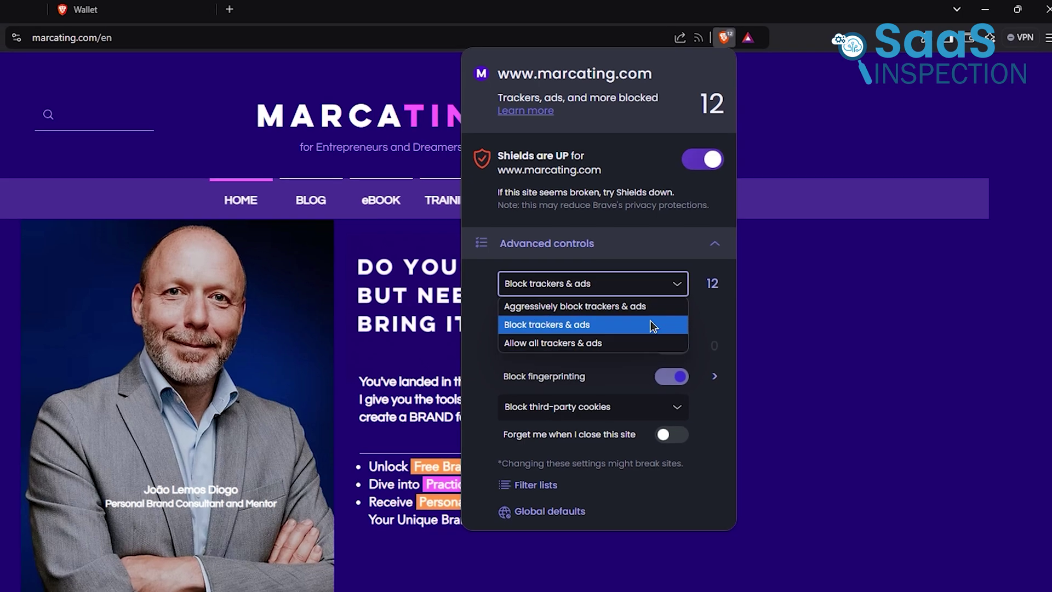
pyautogui.click(657, 283)
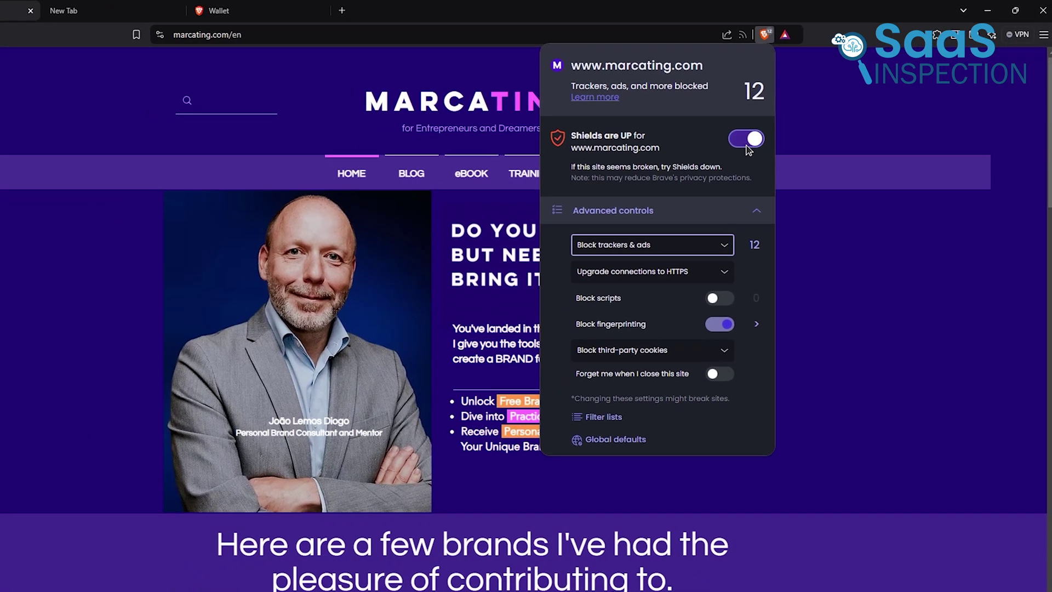
pyautogui.click(748, 144)
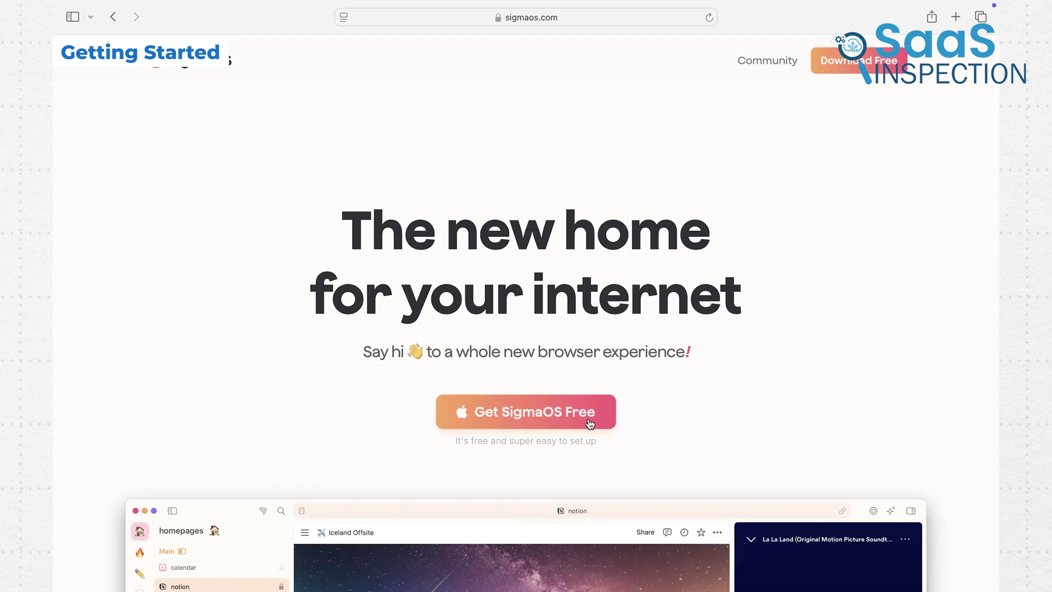
# Download SigmaOS.dmg via 'Get SigmaOS Free' and launch it from Safari's Downloads list
pyautogui.click(590, 423)
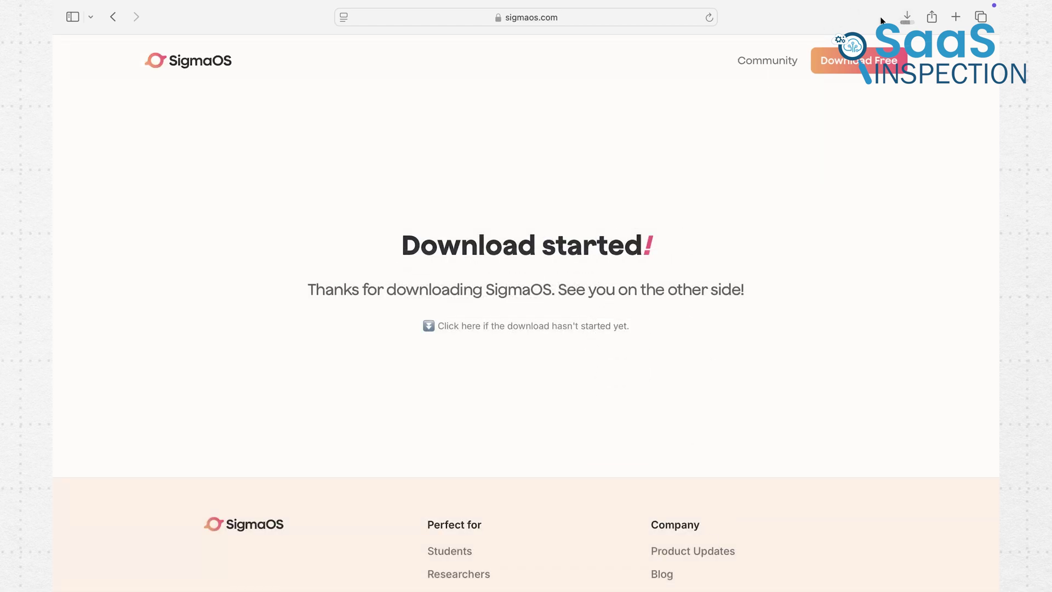
pyautogui.click(906, 21)
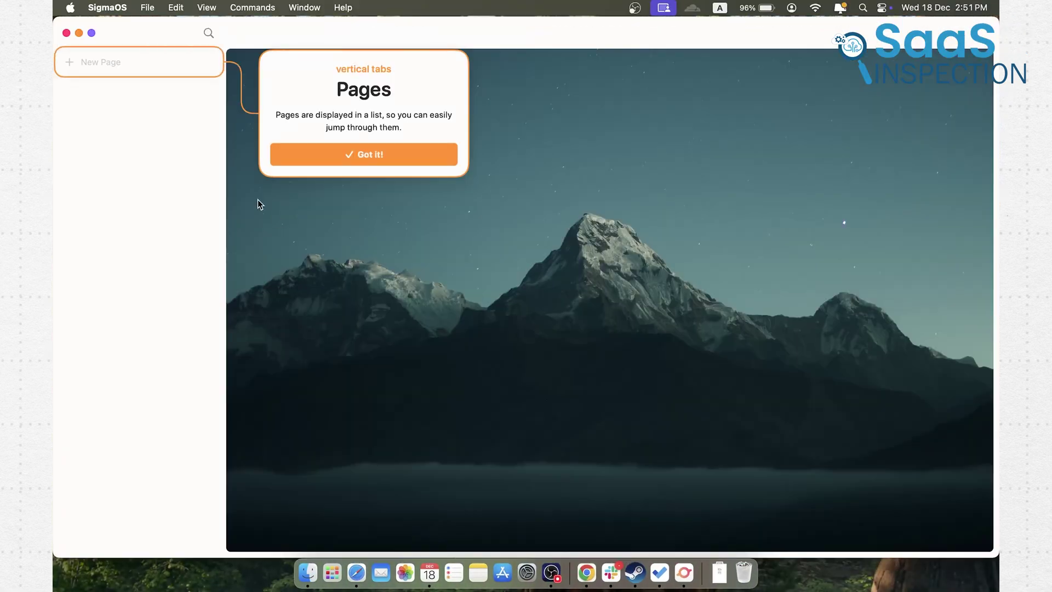
# Dismiss the Pages, Workspaces and Split Screen tips, finish the tour, and go full screen
pyautogui.click(310, 155)
pyautogui.click(350, 157)
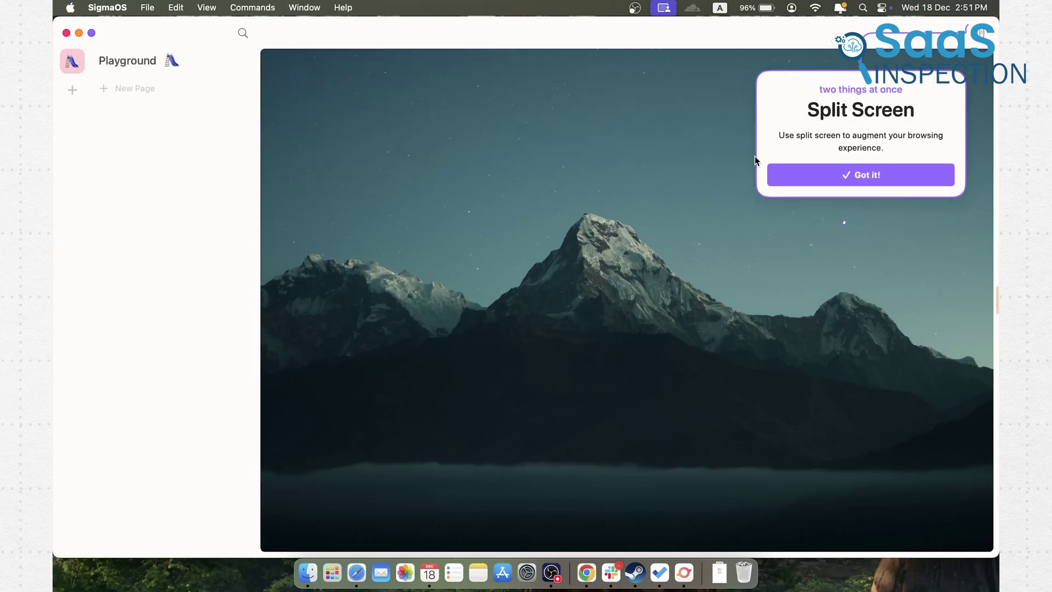
pyautogui.click(782, 173)
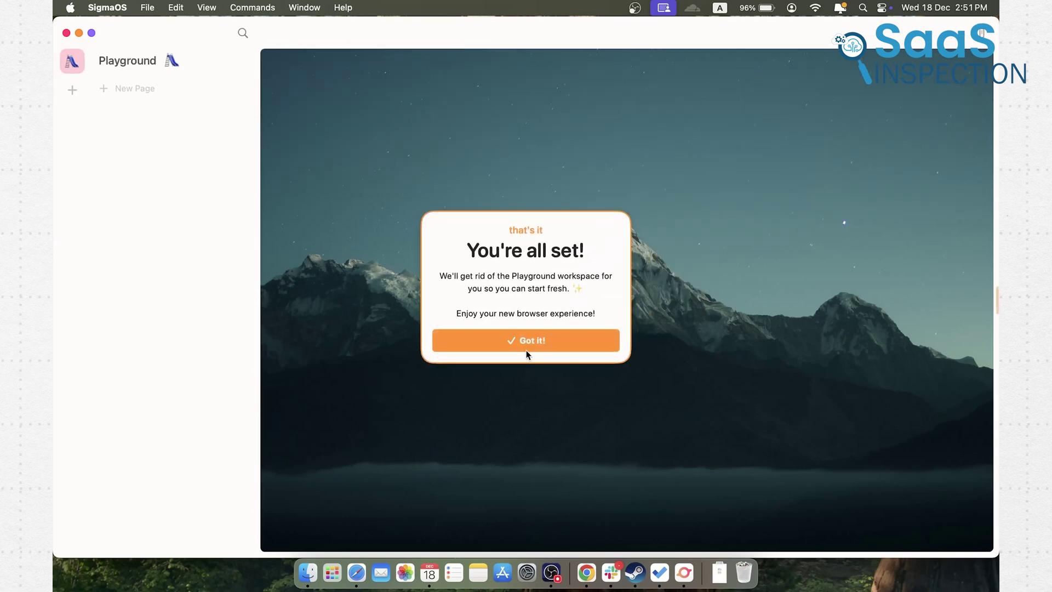
pyautogui.click(527, 348)
pyautogui.click(93, 33)
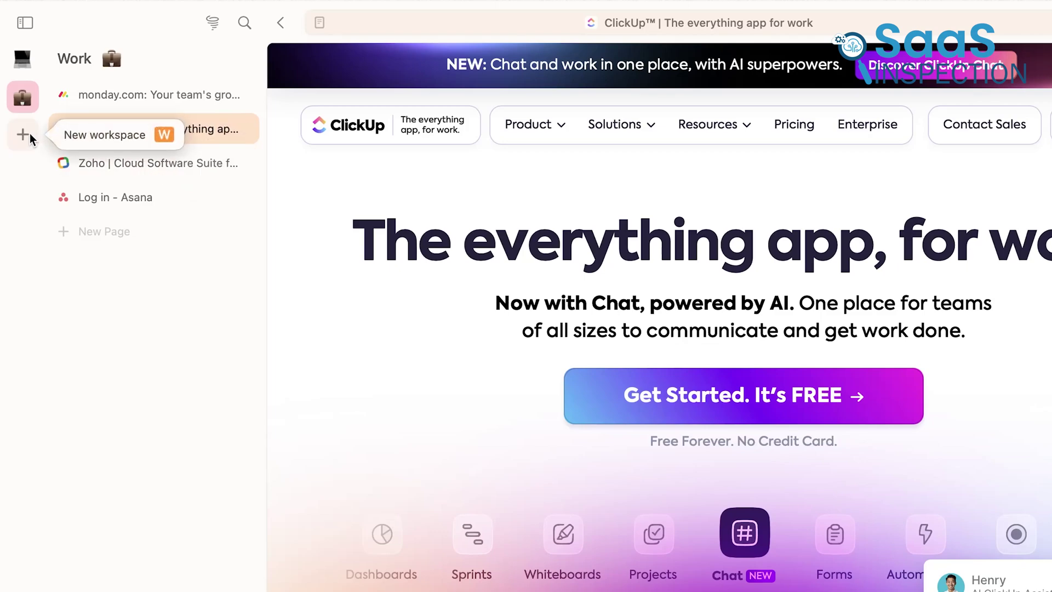
# Add an untitled workspace, then switch via Work to the SaaS workspace
pyautogui.click(30, 133)
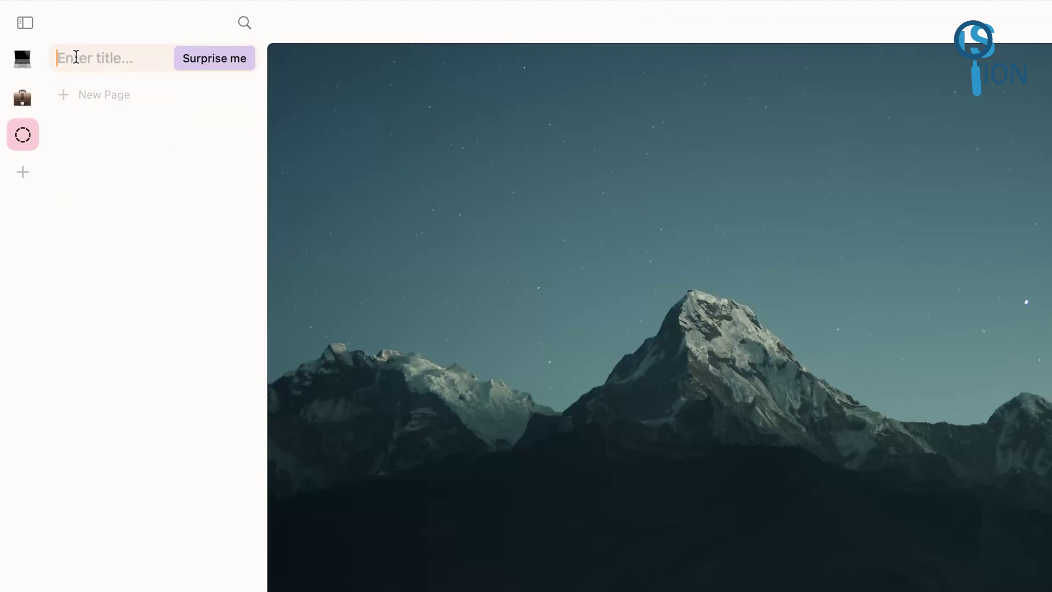
pyautogui.click(31, 95)
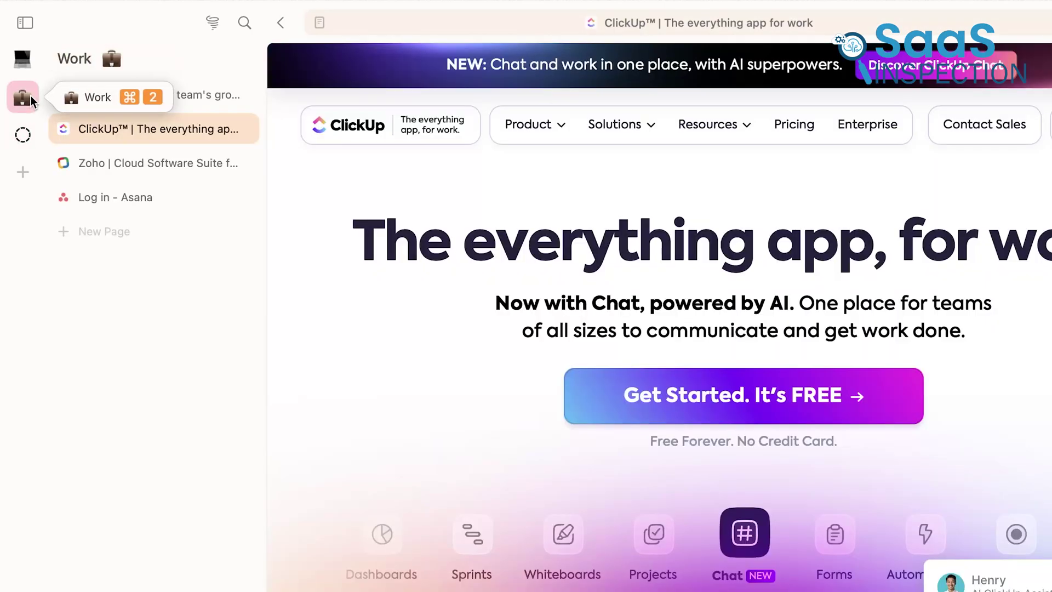
pyautogui.click(24, 64)
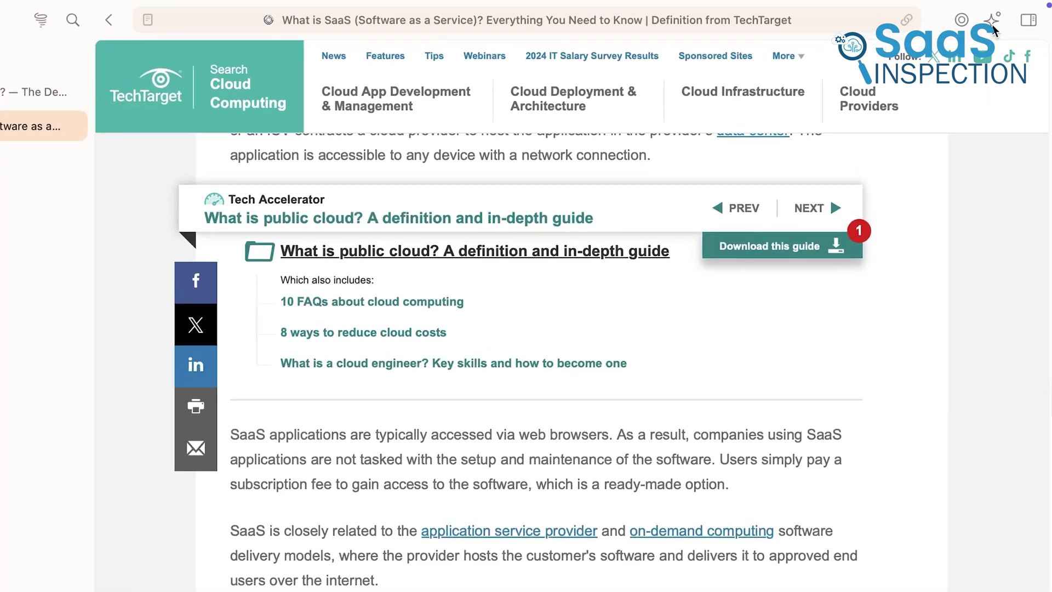
# Have Airis summarize the TechTarget SaaS article and explain the highlighted Marketing Research and Brand text
pyautogui.click(992, 23)
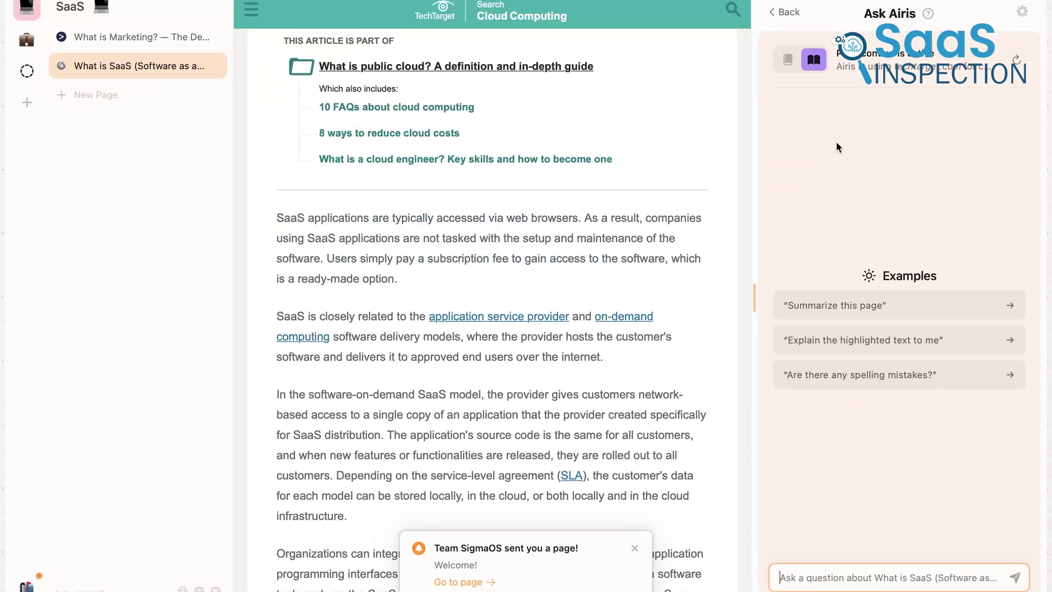
pyautogui.click(844, 307)
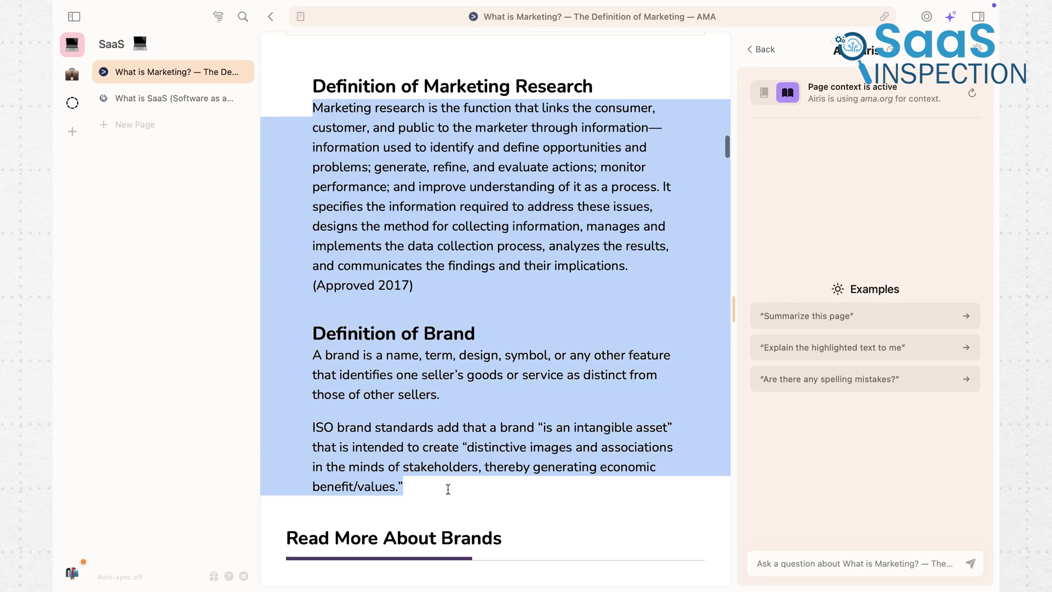
pyautogui.click(947, 354)
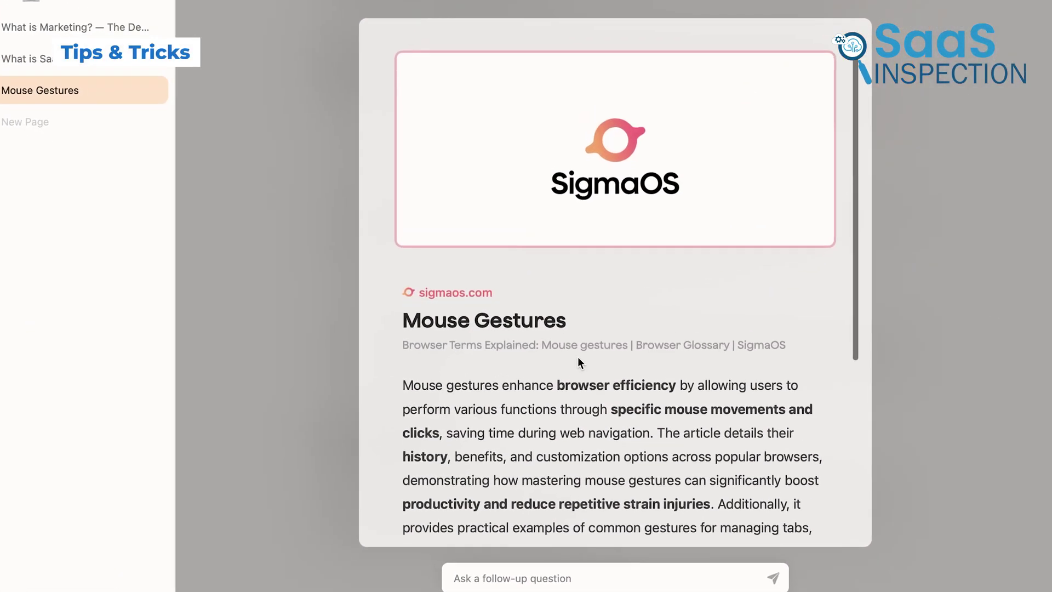
pyautogui.scroll(-5, 591, 350)
pyautogui.scroll(-2, 578, 357)
pyautogui.scroll(5, 578, 358)
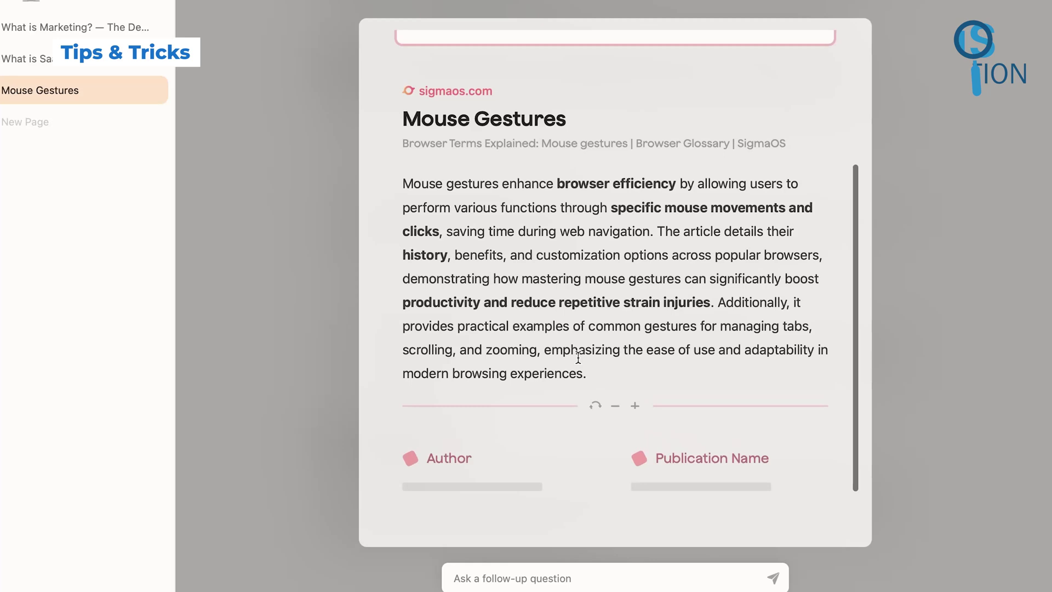
pyautogui.scroll(-1, 578, 357)
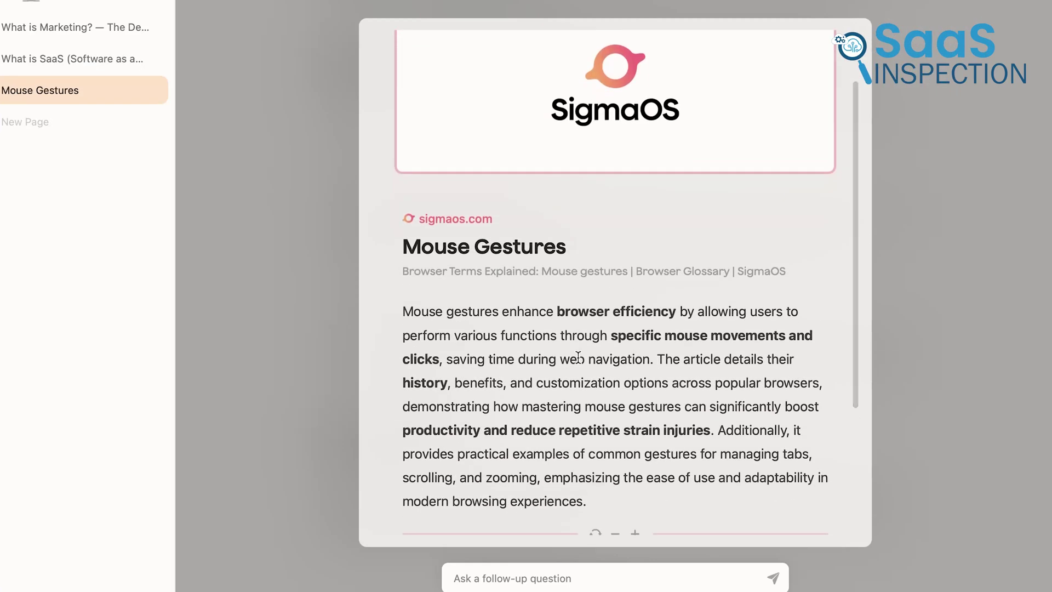
pyautogui.scroll(2, 578, 356)
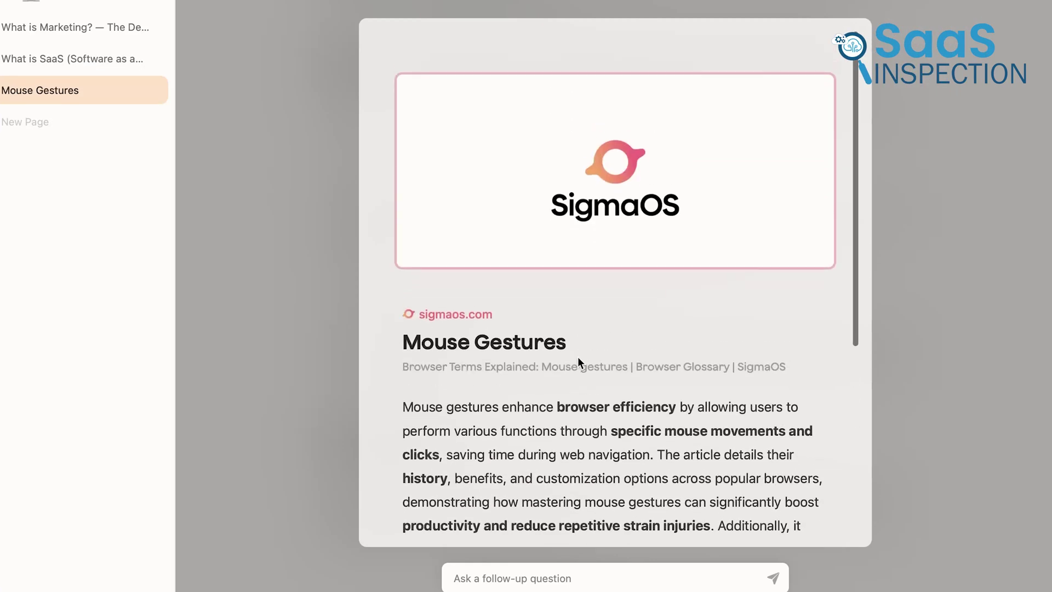
pyautogui.scroll(-5, 578, 357)
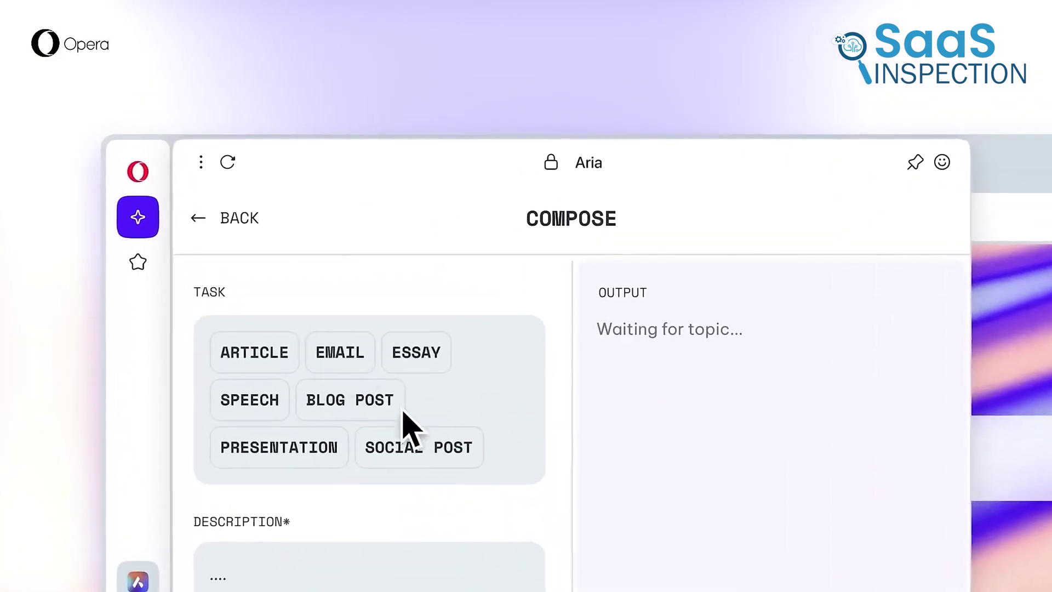
# Pick EMAIL in Aria Compose with the description 'Write a friendly ending to an email'
pyautogui.click(339, 352)
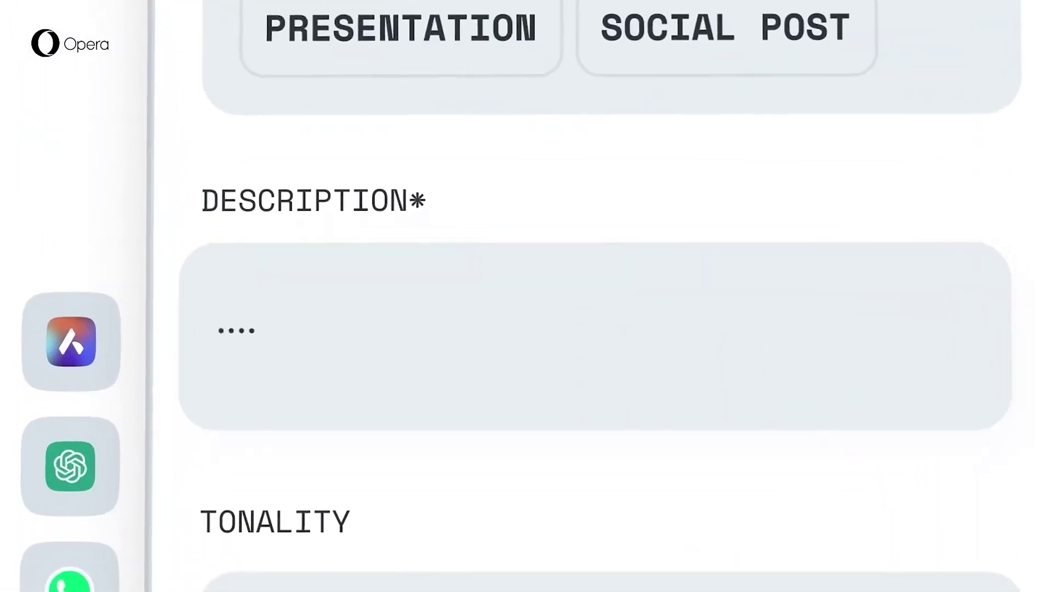
pyautogui.write('Write a friendly ending to an email')
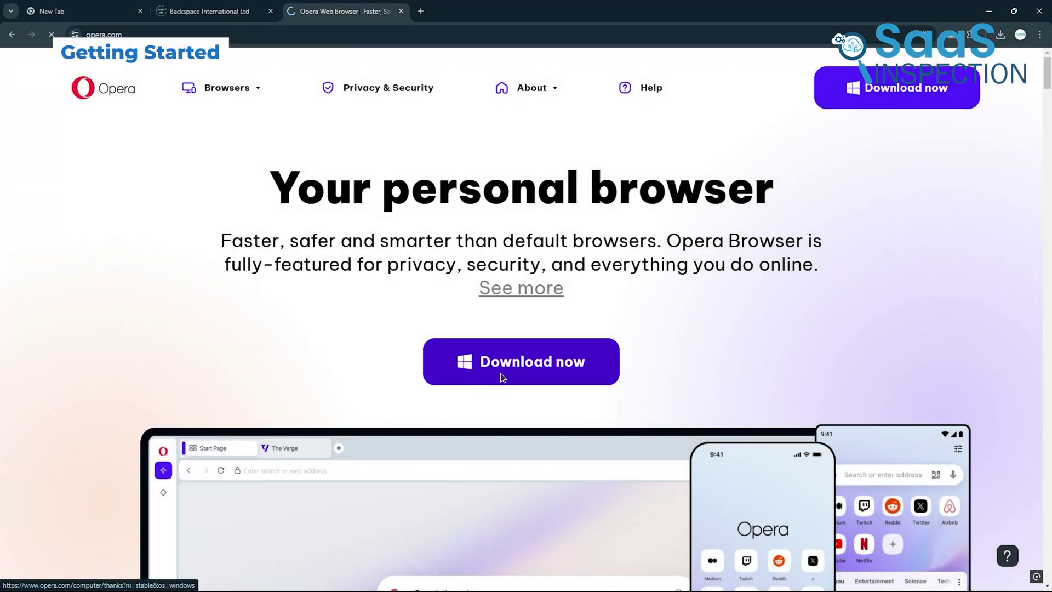
# Download the Opera installer using opera.com's 'Download now' button
pyautogui.click(492, 369)
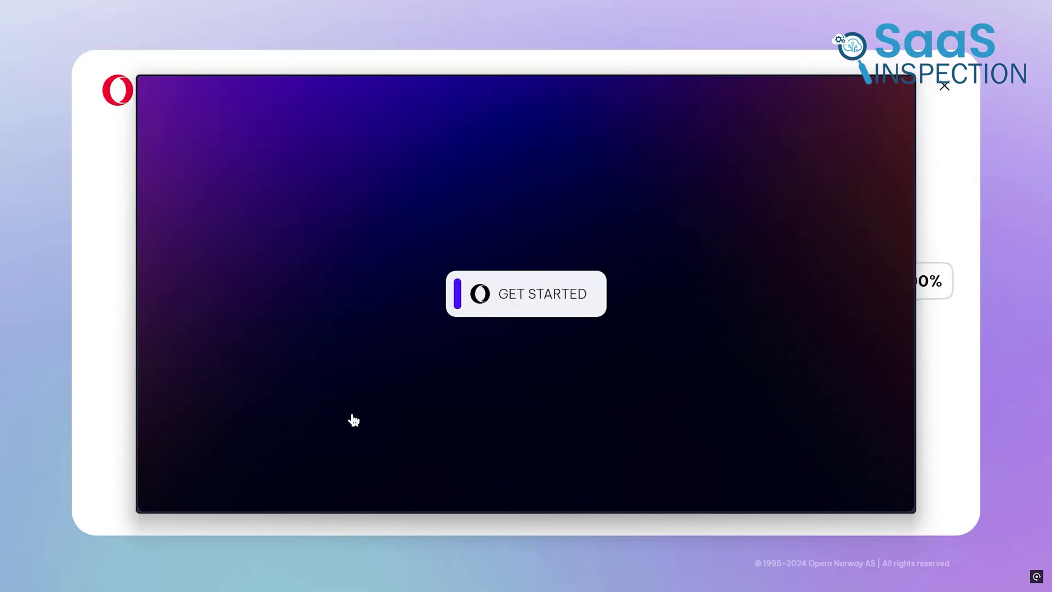
# Start Opera's setup wizard with GET STARTED and switch on 'Block ads'
pyautogui.click(519, 302)
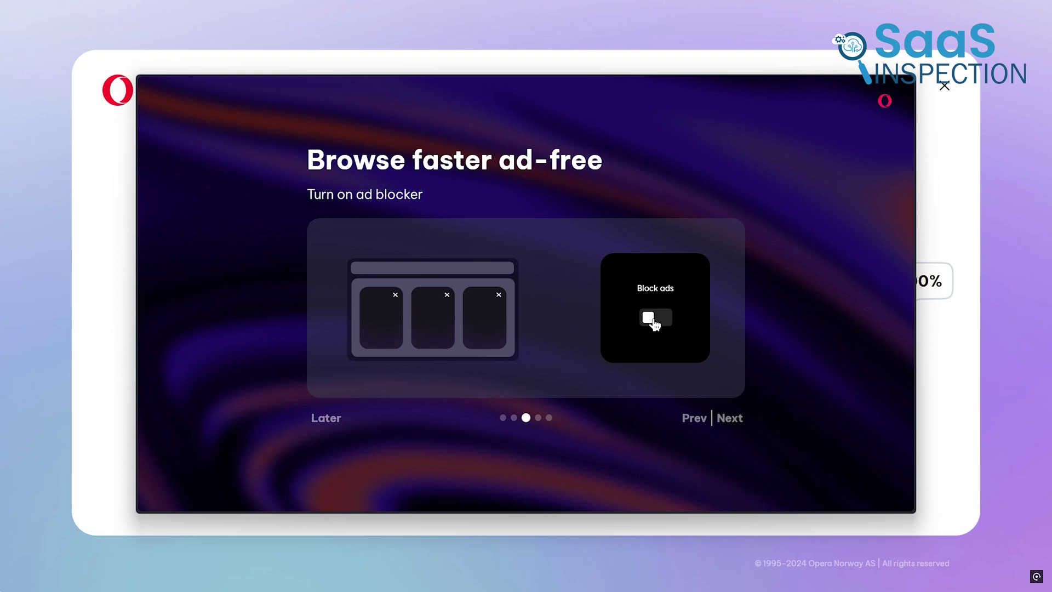
pyautogui.click(655, 321)
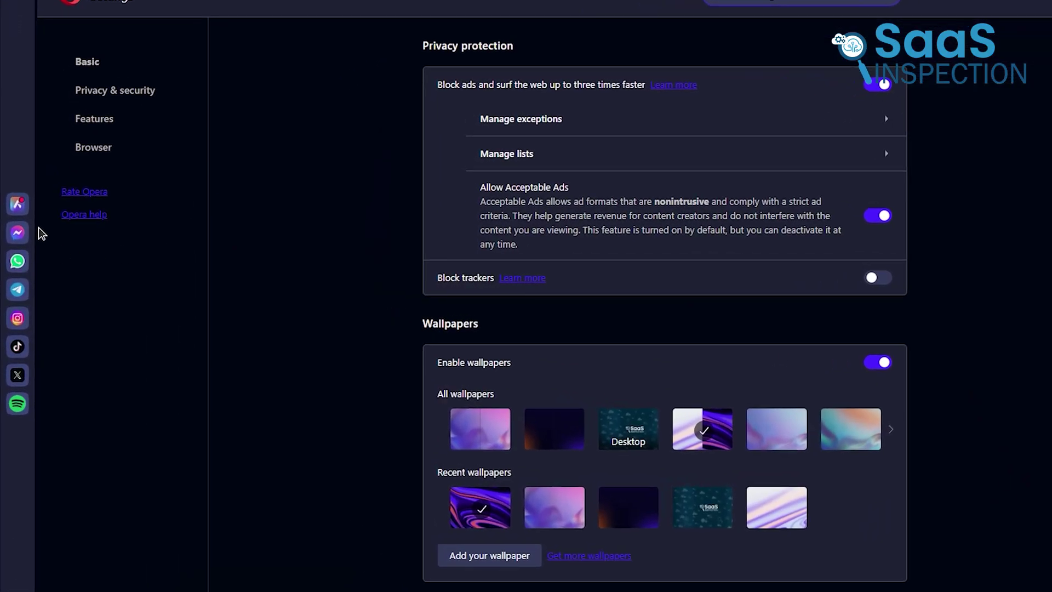
# Open Aria from the sidebar and page through its feature cards from Compose Mode to Rephrase
pyautogui.click(16, 207)
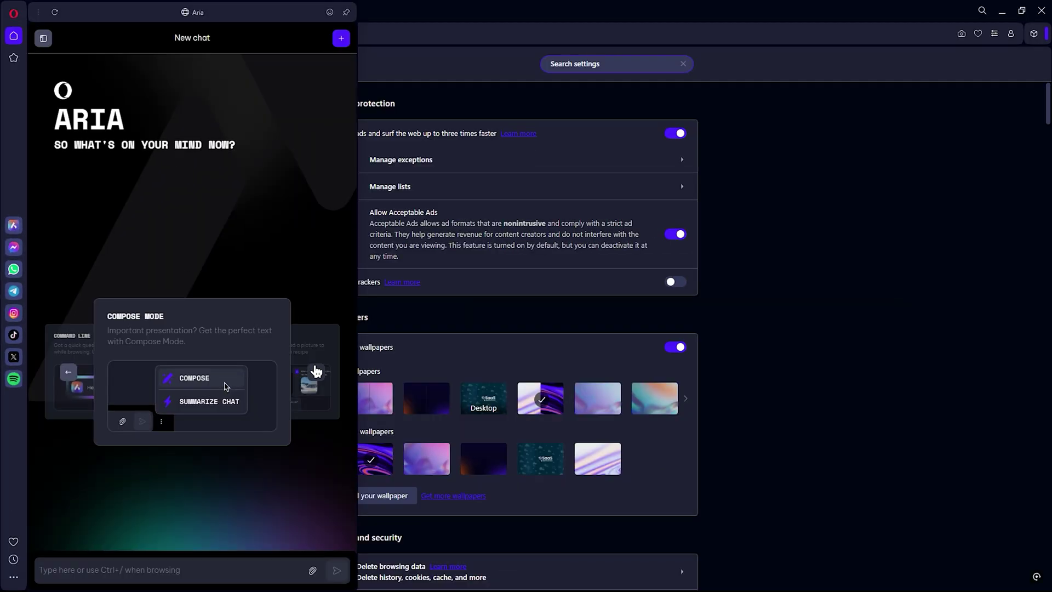
pyautogui.click(409, 392)
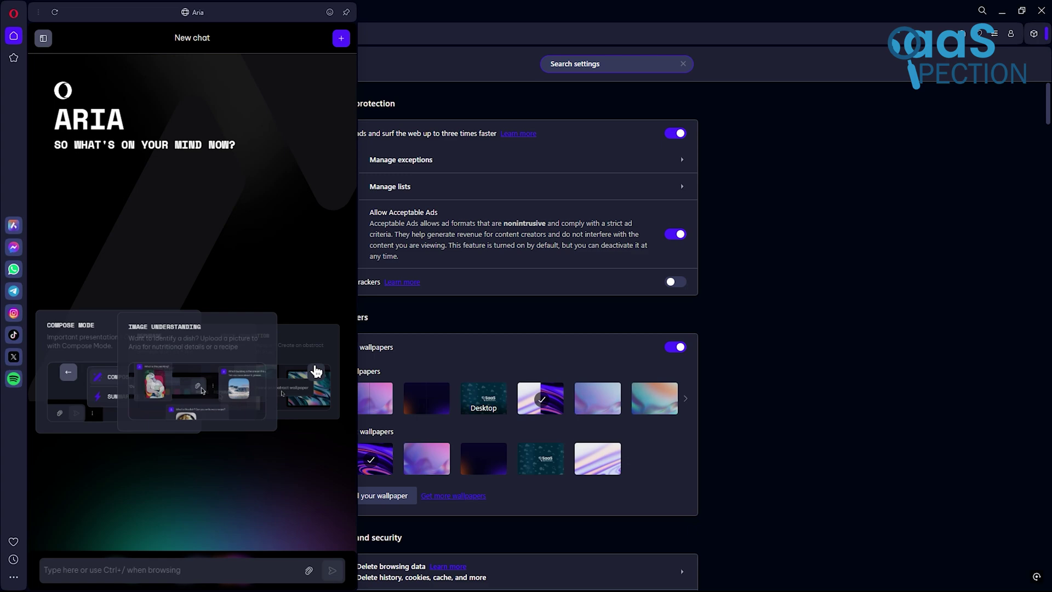
pyautogui.click(317, 371)
pyautogui.click(316, 372)
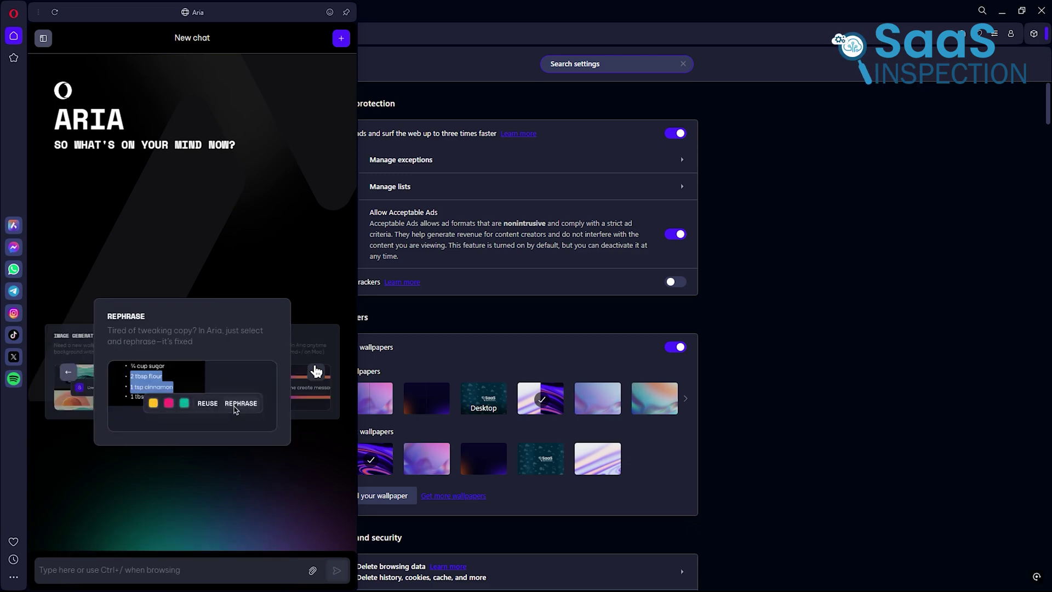
pyautogui.click(316, 372)
pyautogui.click(317, 371)
pyautogui.click(316, 372)
pyautogui.click(317, 372)
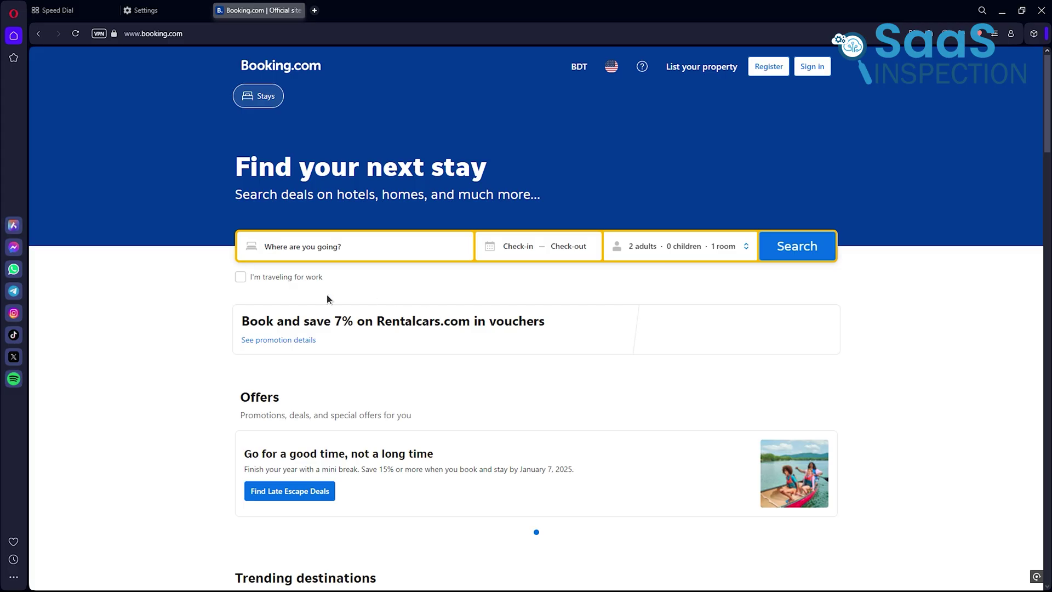
pyautogui.click(15, 292)
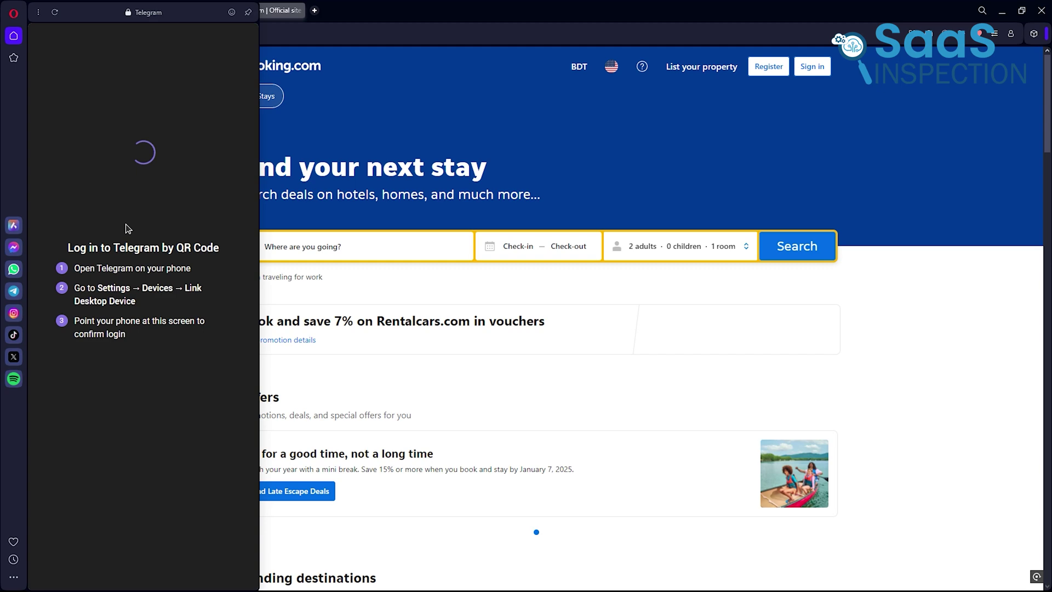
pyautogui.click(424, 184)
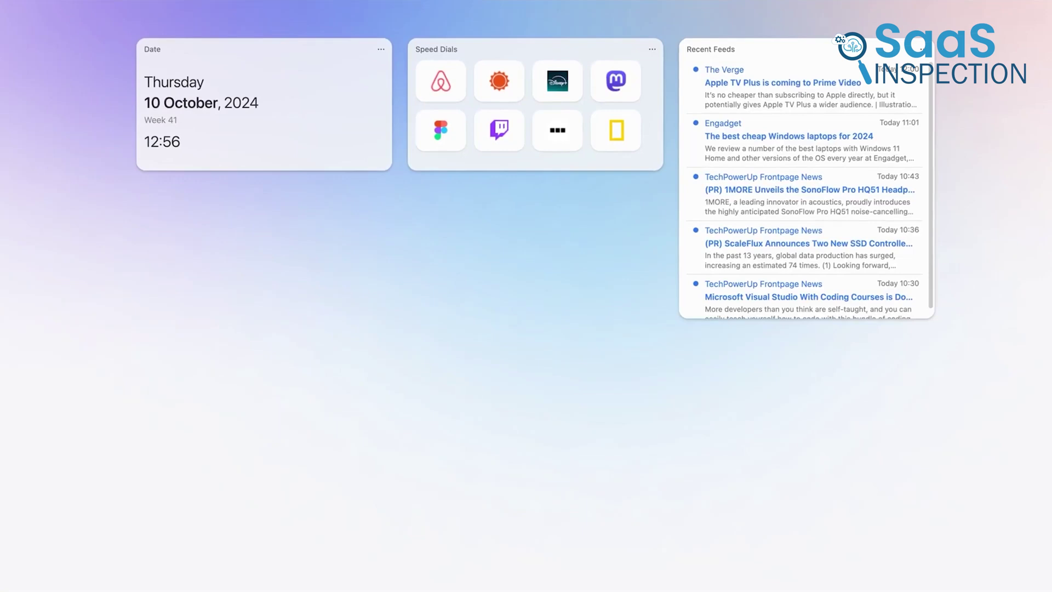
# Add the task 'Pick up the violin' to the dashboard's Tasks widget
pyautogui.click(183, 261)
pyautogui.write('Pick up the vi')
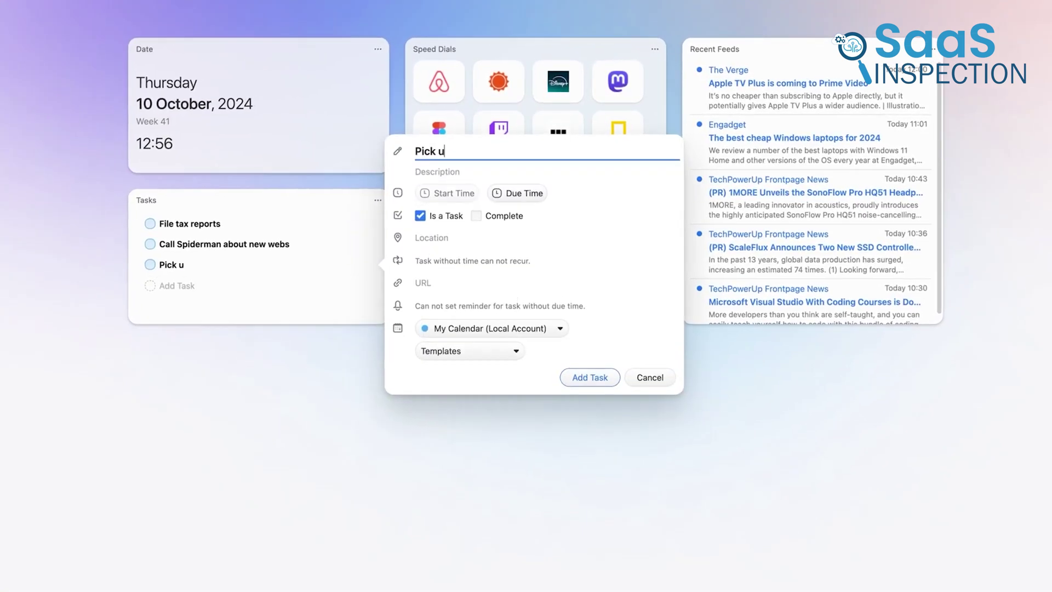
pyautogui.write('olin')
pyautogui.press('Return')
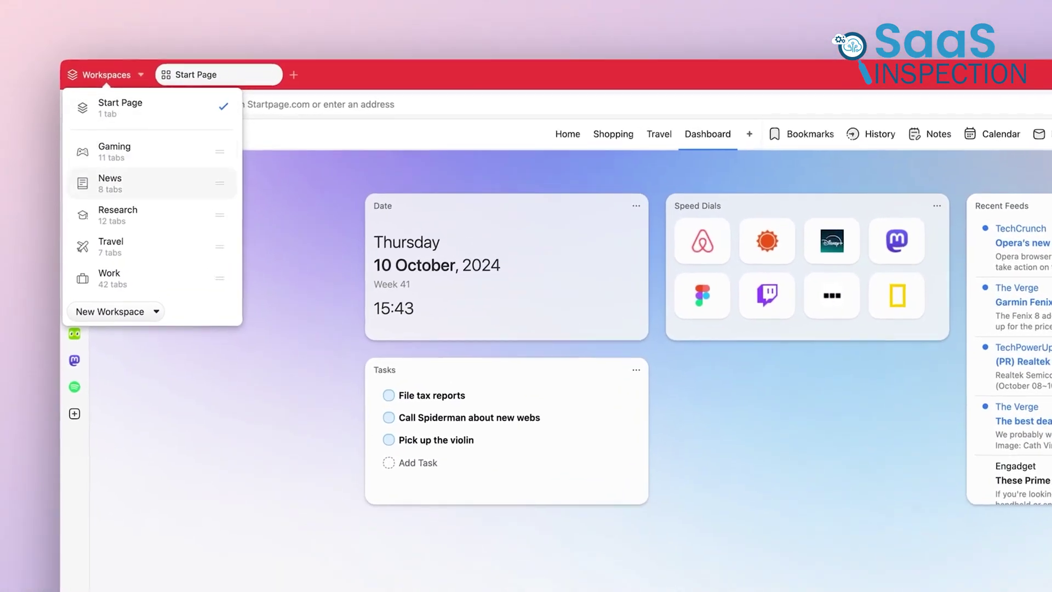
# Switch to the Travel workspace, then search Quick Commands (F2) for 'ti'
pyautogui.click(112, 249)
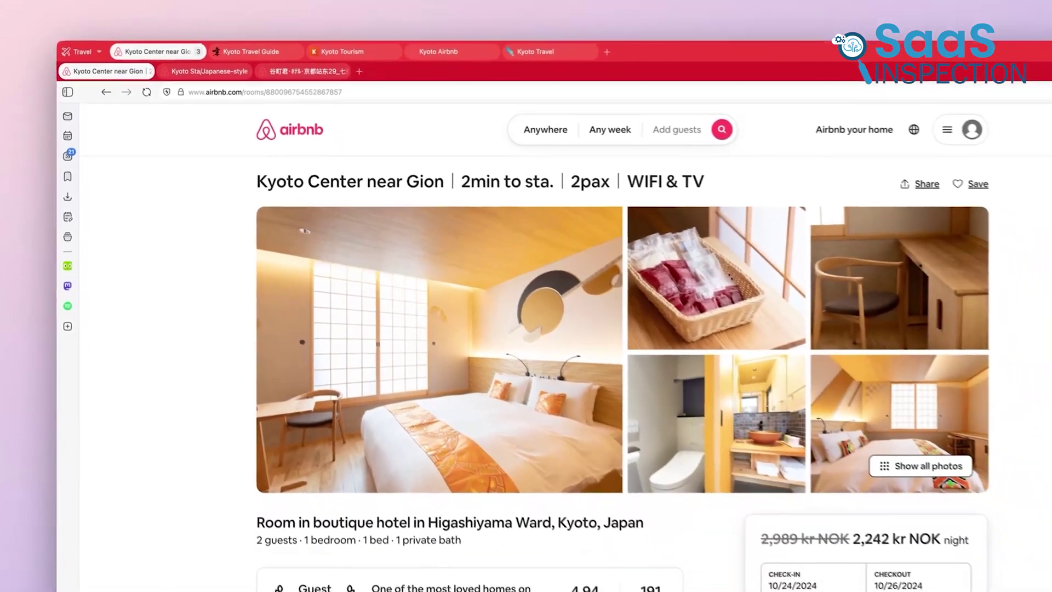
pyautogui.press('F2')
pyautogui.write('ti')
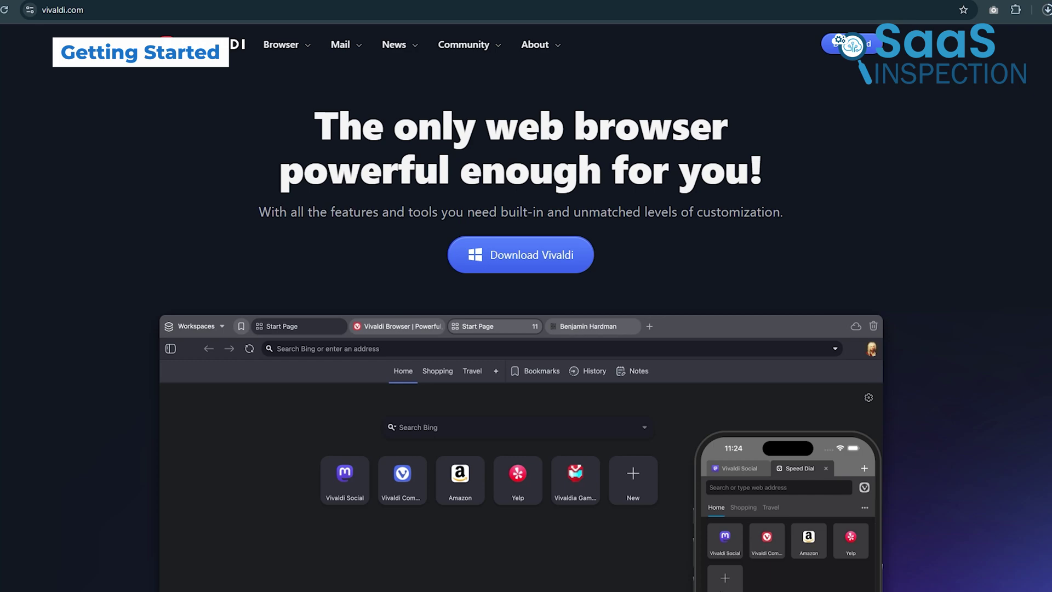
# Download the Vivaldi installer from vivaldi.com's Browser section and begin the welcome setup
pyautogui.click(304, 46)
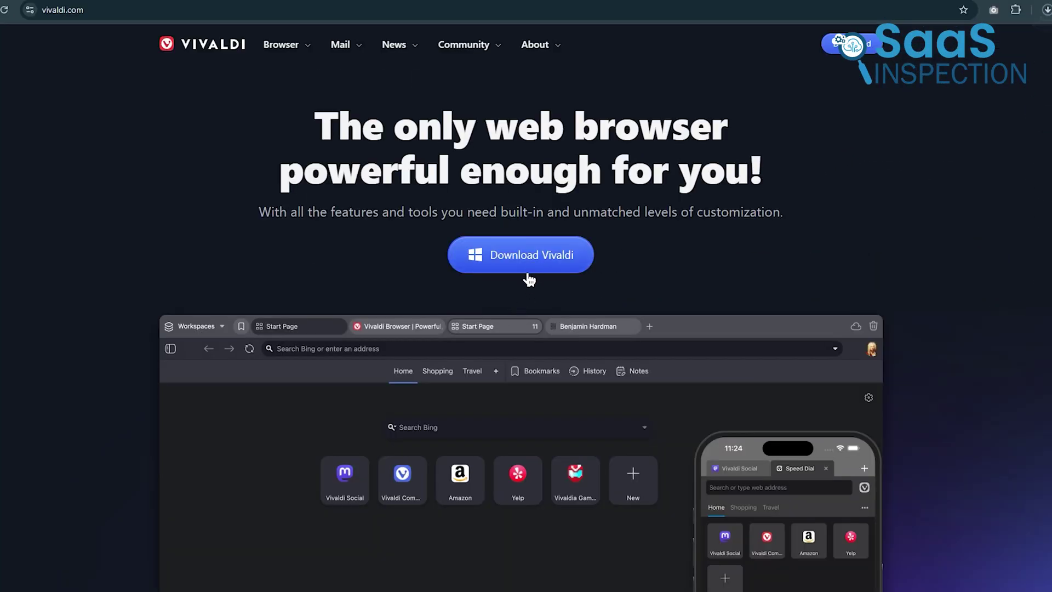
pyautogui.click(528, 275)
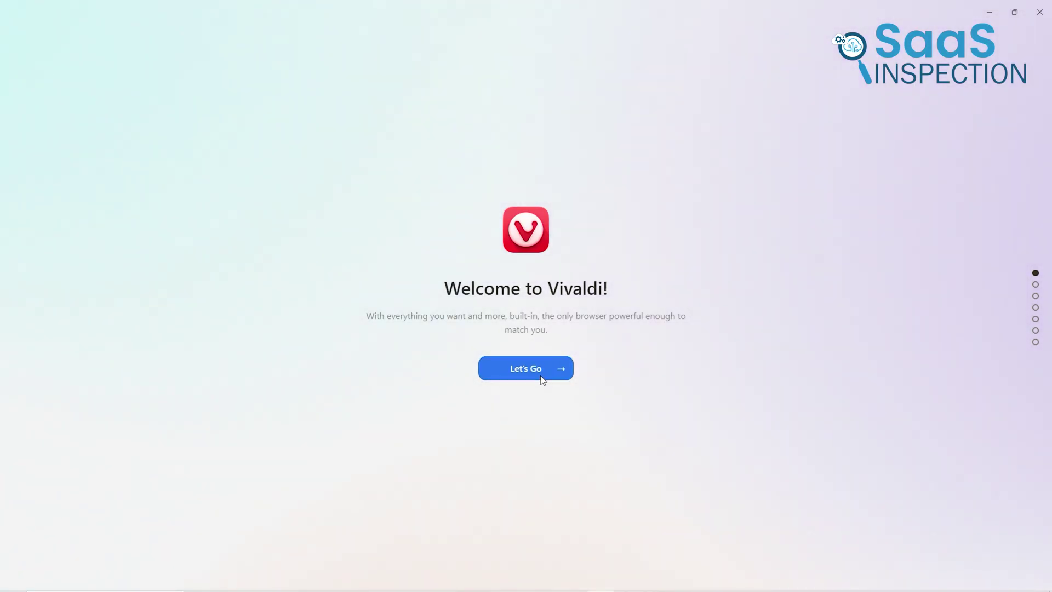
pyautogui.click(541, 376)
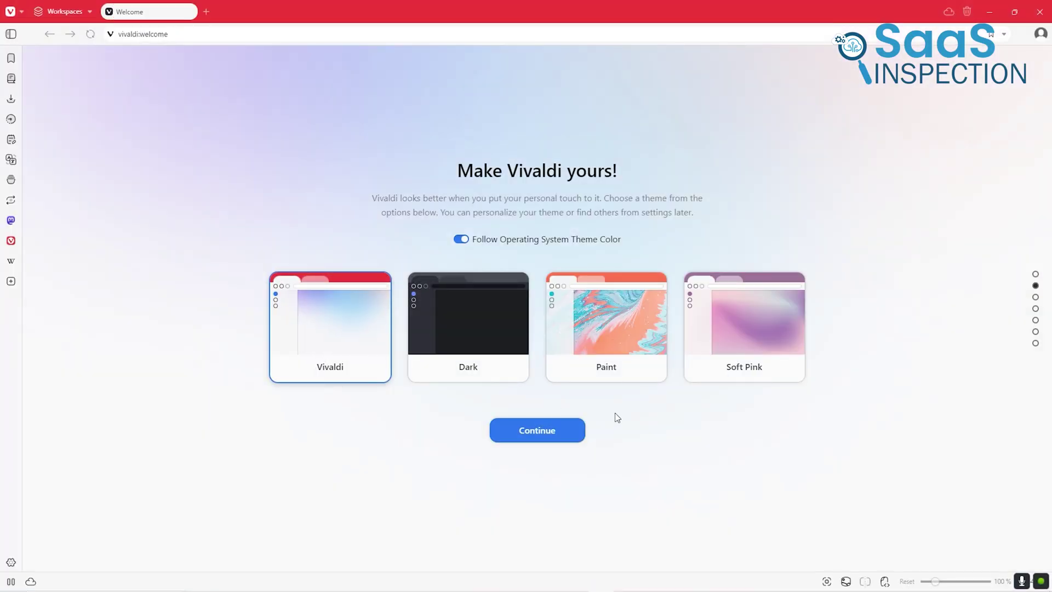
# Choose the Dark theme and keep the default tab position in Vivaldi's setup
pyautogui.click(481, 330)
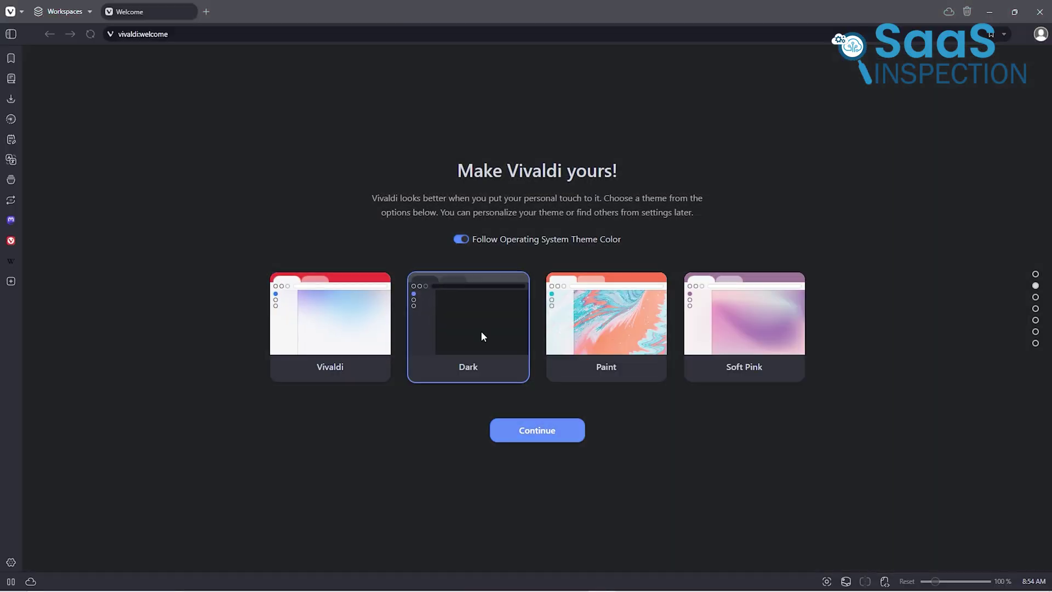
pyautogui.click(544, 429)
pyautogui.click(549, 423)
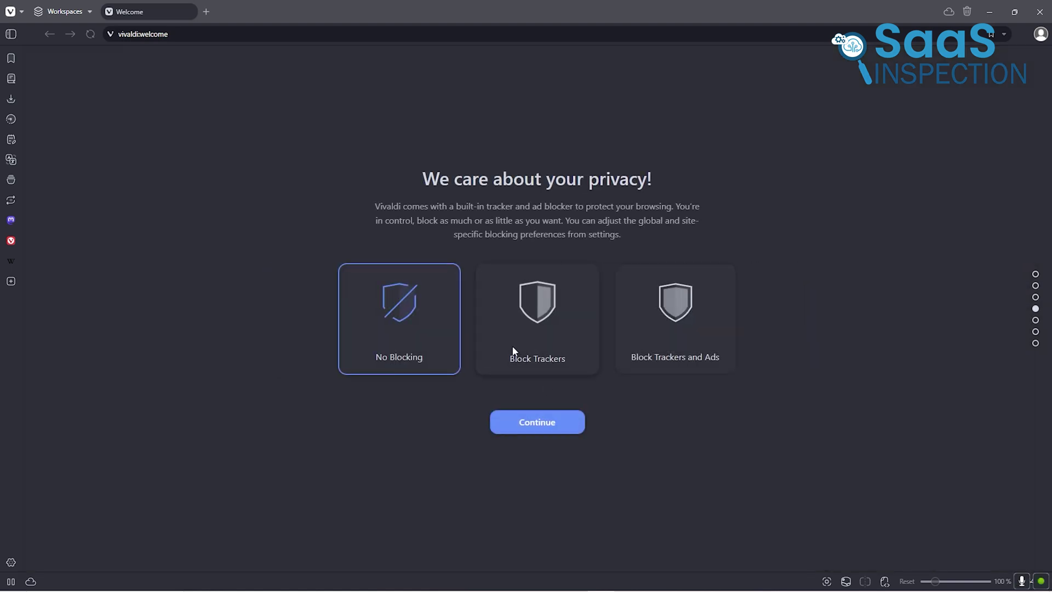
# Set the privacy level to block both trackers and ads
pyautogui.click(551, 345)
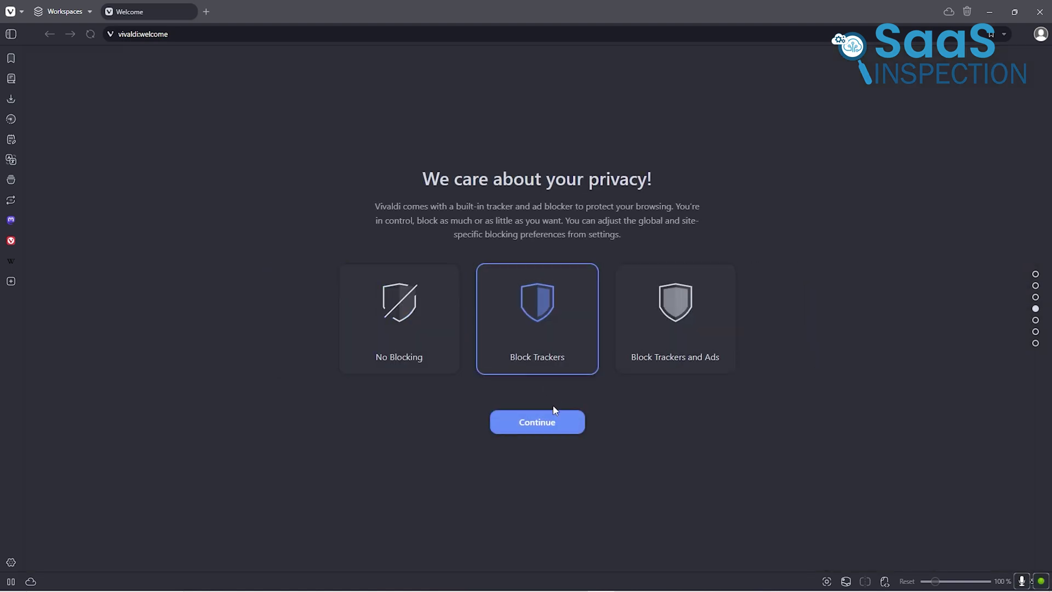
pyautogui.click(651, 348)
pyautogui.click(563, 423)
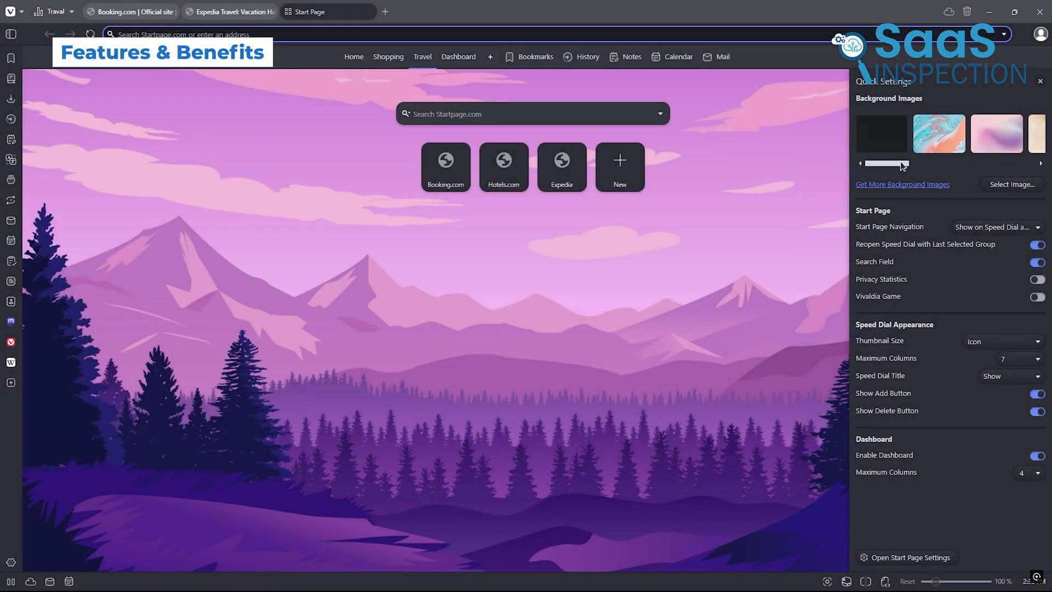
pyautogui.moveTo(903, 166); pyautogui.dragTo(959, 167)
# Set the Start Page background image to the purple mountain landscape
pyautogui.click(981, 143)
pyautogui.click(995, 153)
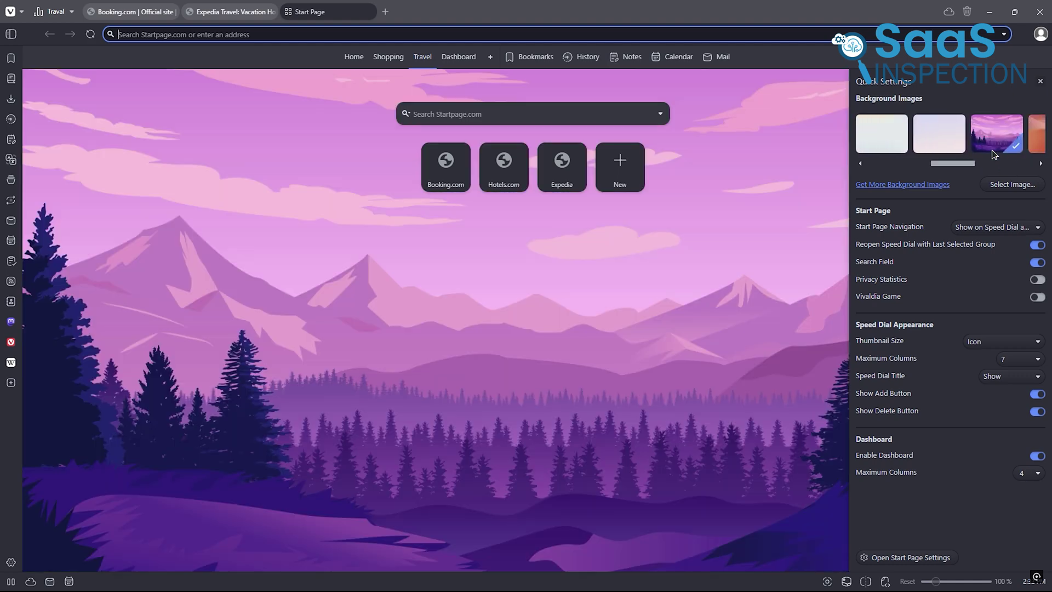
pyautogui.click(985, 229)
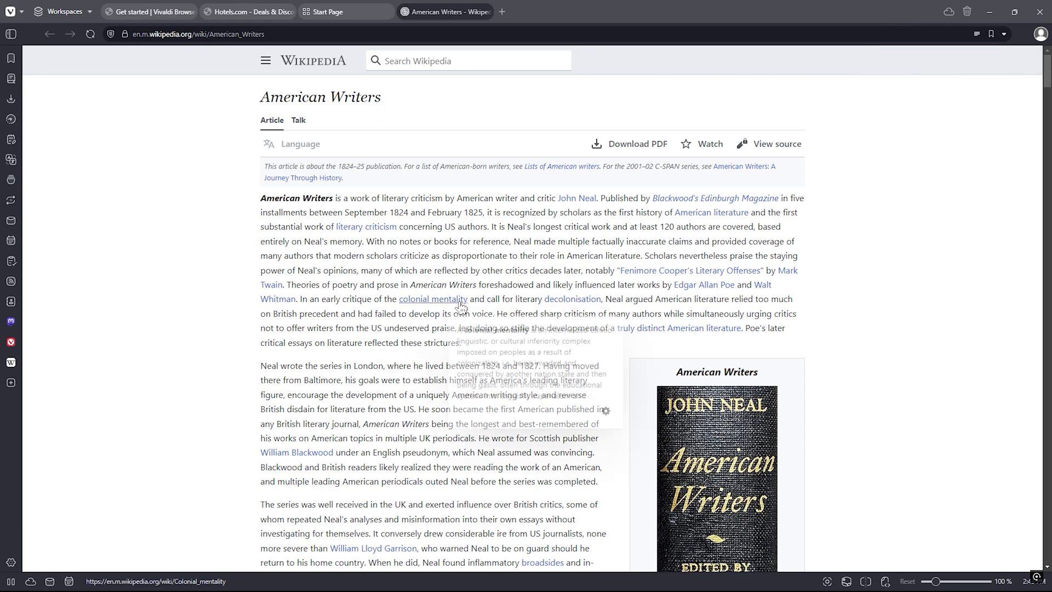
# Show the 'American Writers' article in Reader View and scroll through it
pyautogui.scroll(-6, 488, 290)
pyautogui.scroll(-8, 483, 292)
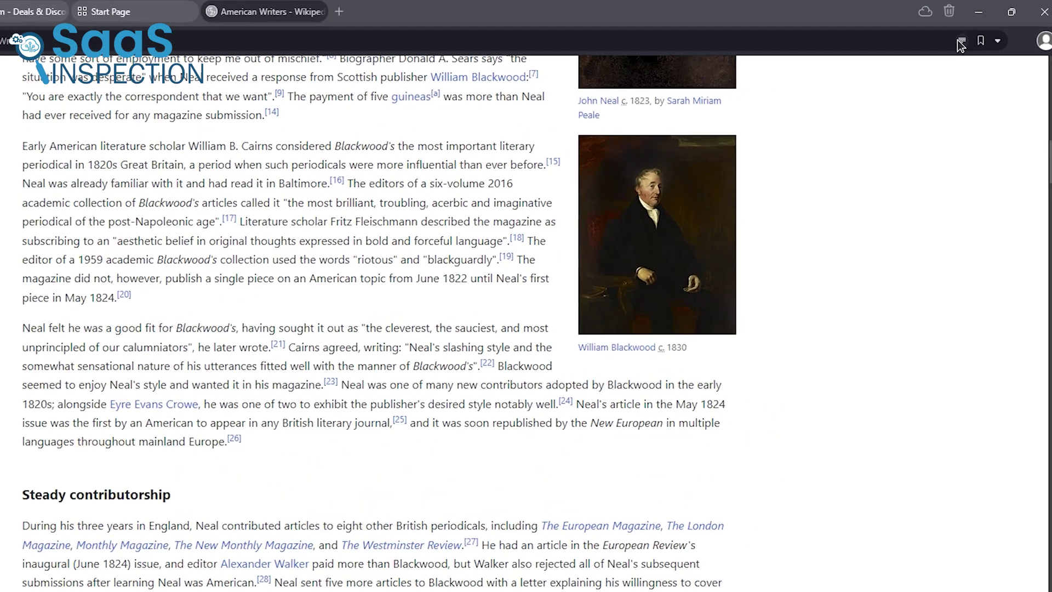
pyautogui.click(977, 34)
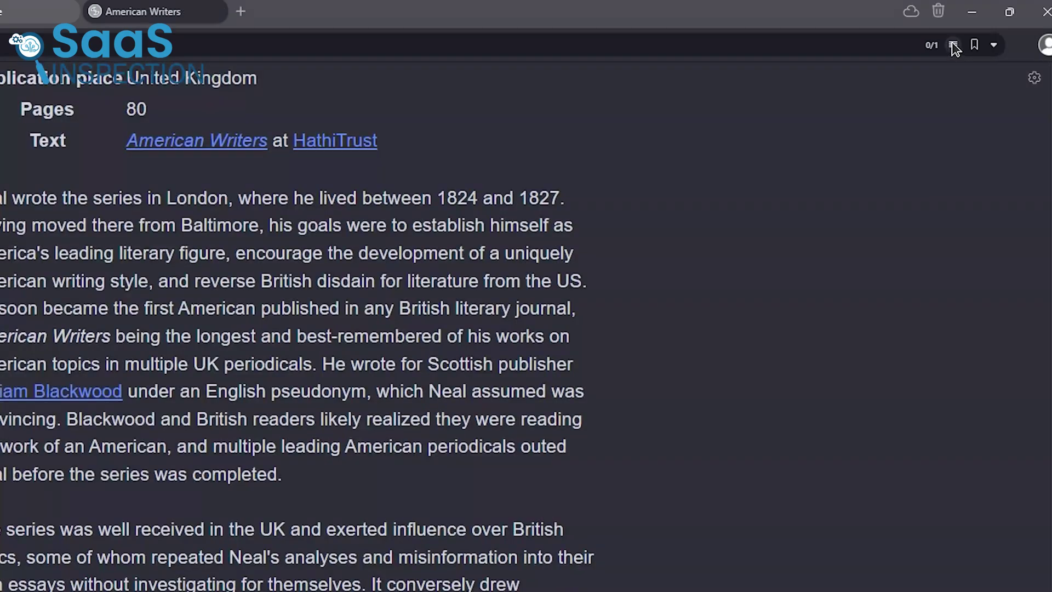
pyautogui.scroll(-9, 925, 117)
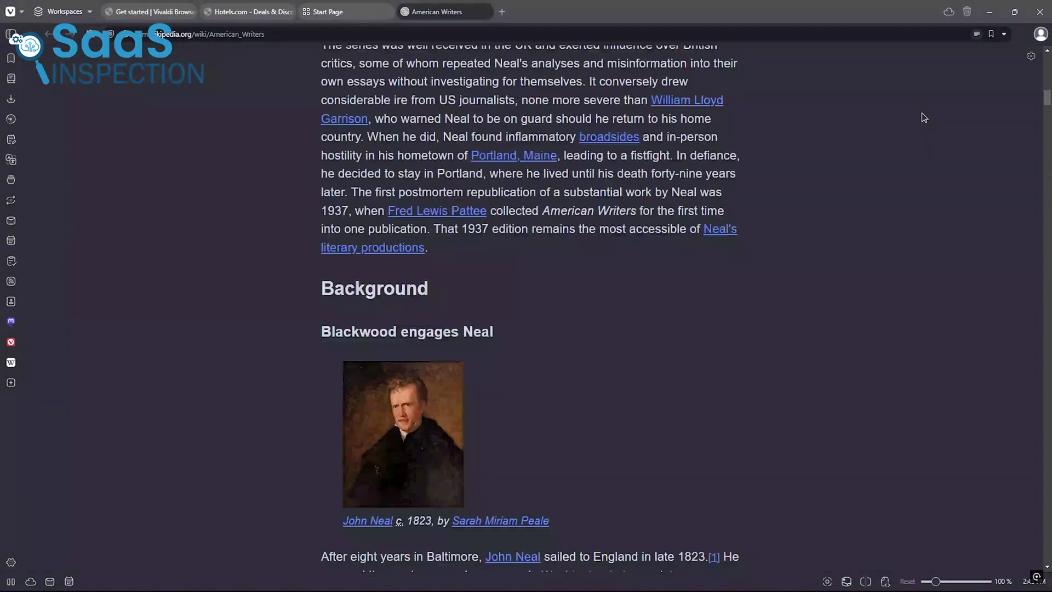
pyautogui.scroll(-11, 925, 117)
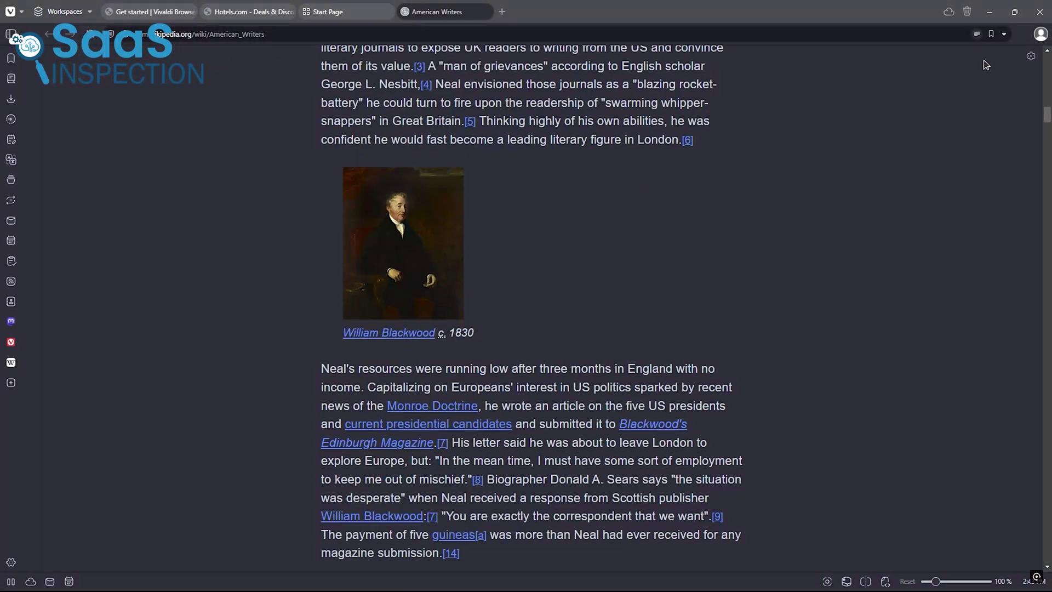
pyautogui.click(1009, 34)
pyautogui.write('https://monday.com/')
pyautogui.press('Escape')
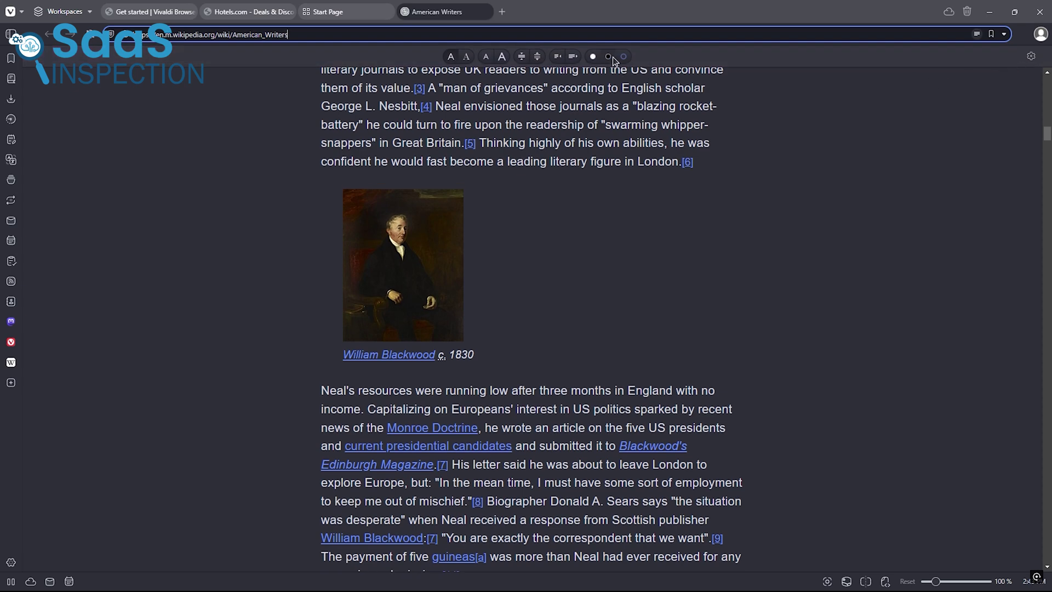
pyautogui.scroll(-6, 86, 166)
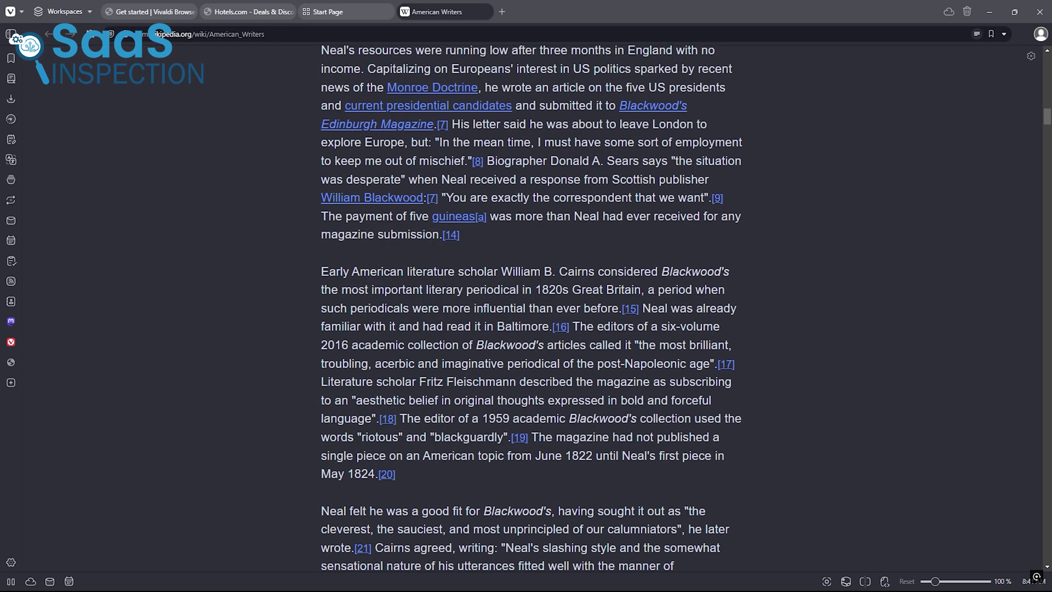
# Switch to the Saas workspace, then Traval, and view its Booking.com and Expedia tabs
pyautogui.click(88, 16)
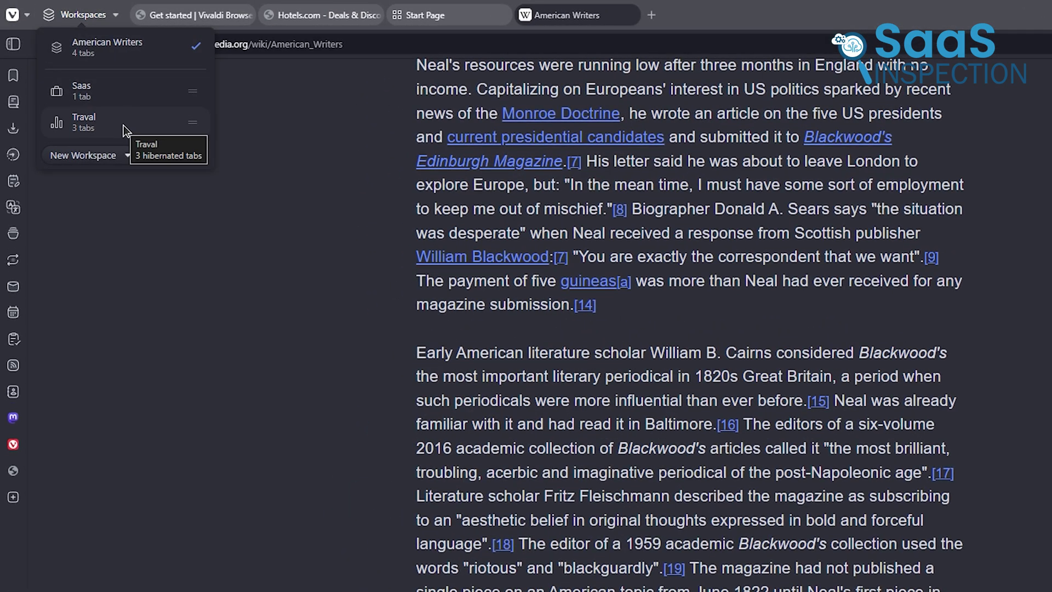
pyautogui.click(124, 97)
pyautogui.click(61, 17)
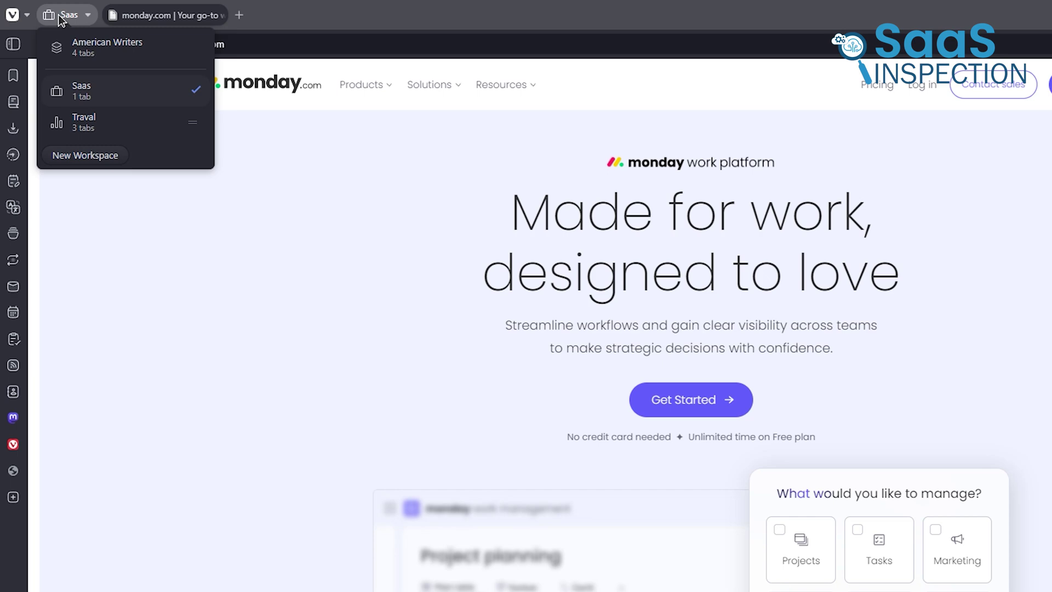
pyautogui.click(121, 128)
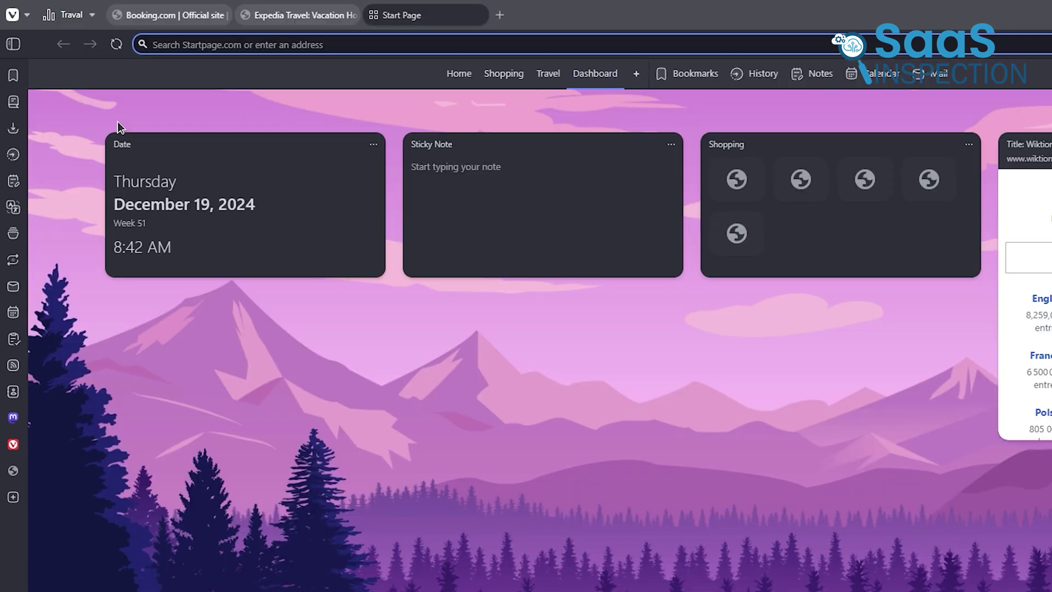
pyautogui.click(161, 20)
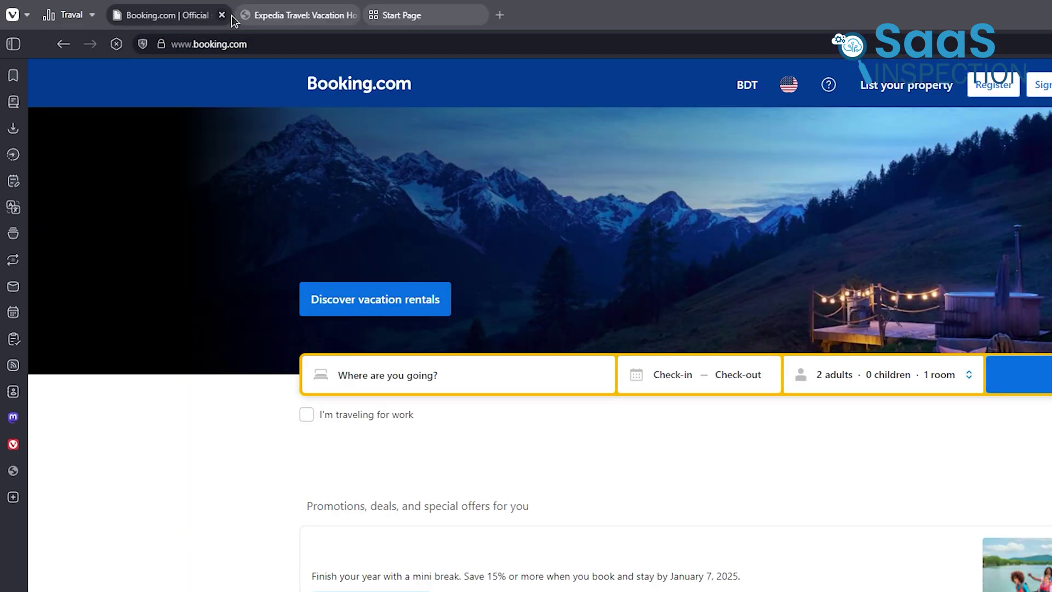
pyautogui.click(286, 20)
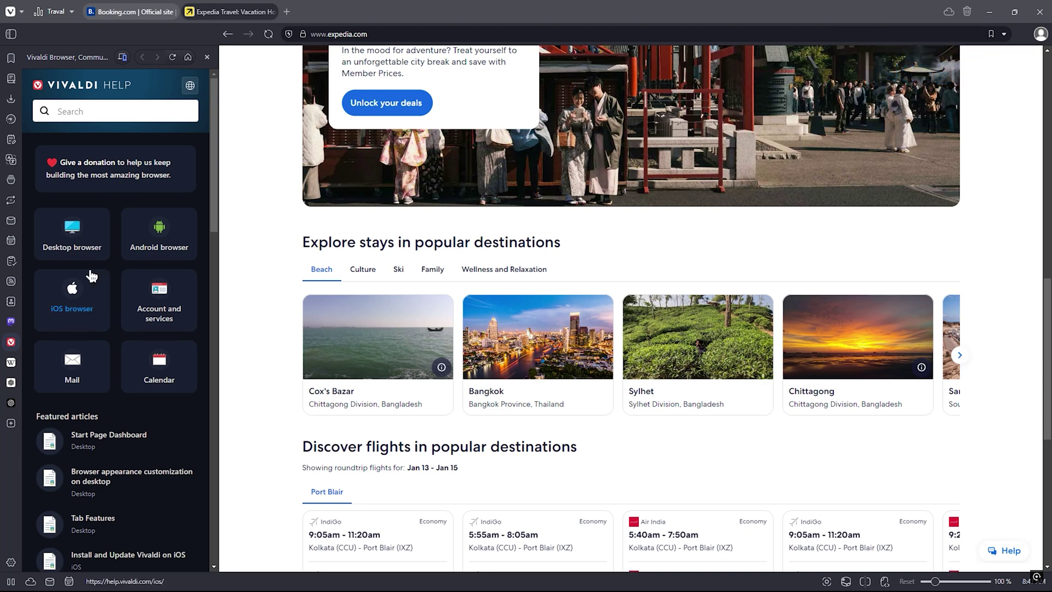
# Open the AI Chatbot web panel, then the ChatGPT panel beside Expedia
pyautogui.click(11, 384)
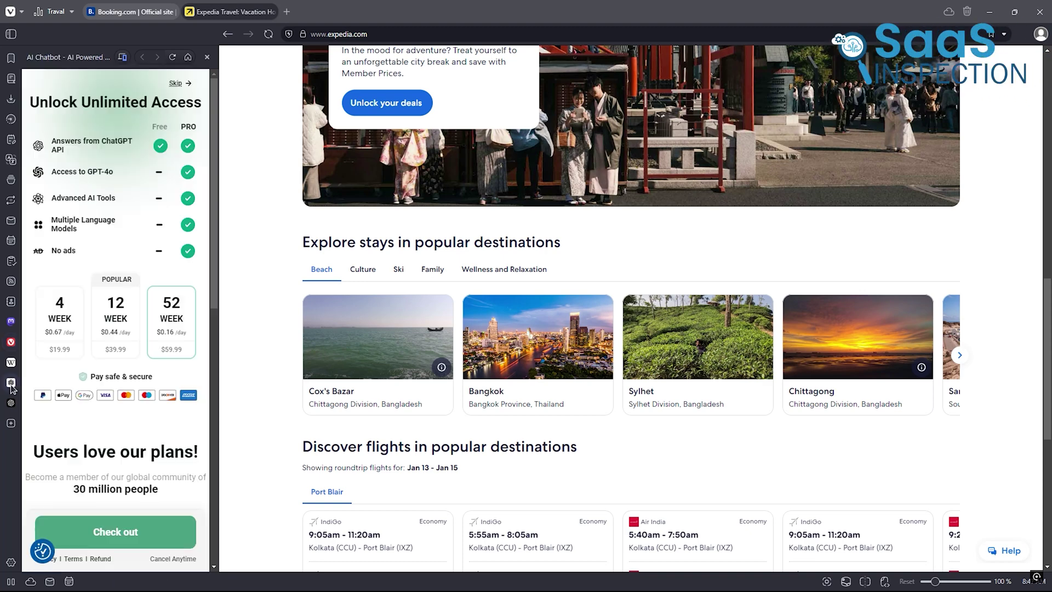
pyautogui.click(11, 404)
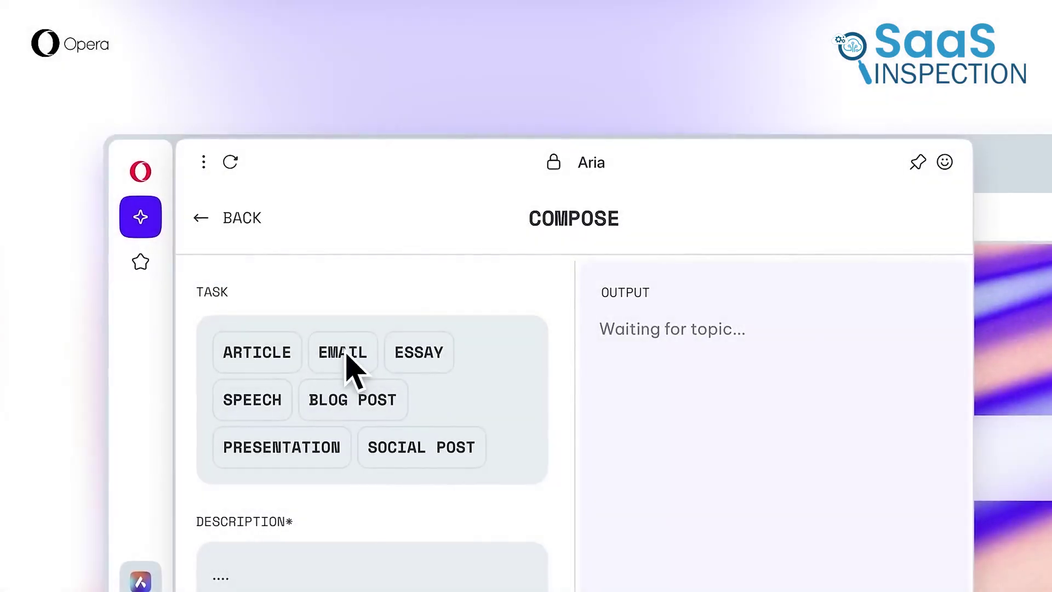
# Pick EMAIL in Aria Compose and enter the description 'Write a friendly ending to an'
pyautogui.click(343, 352)
pyautogui.write('Write a friendly ending to an')
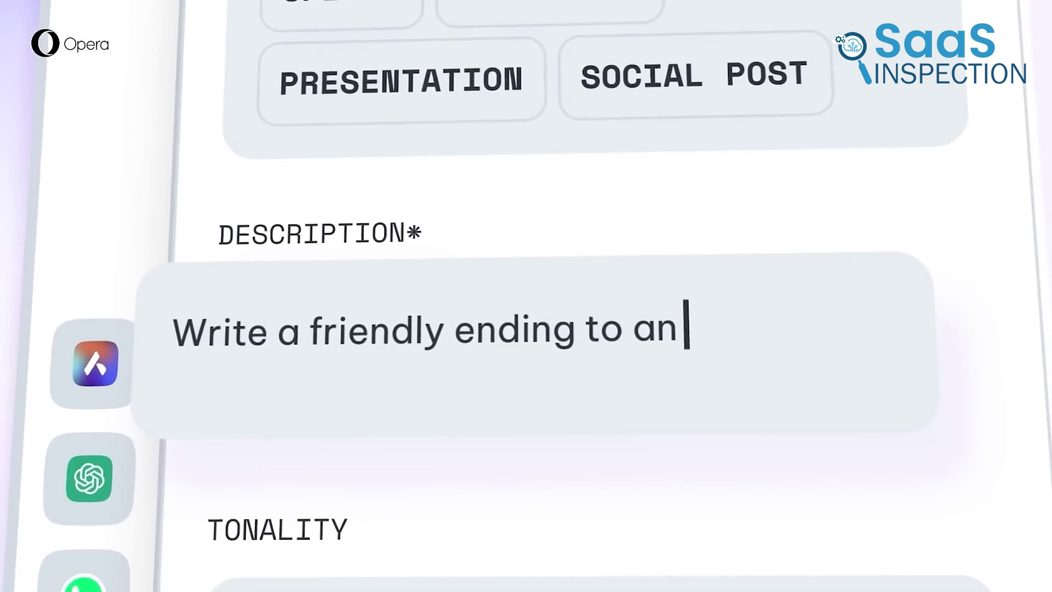